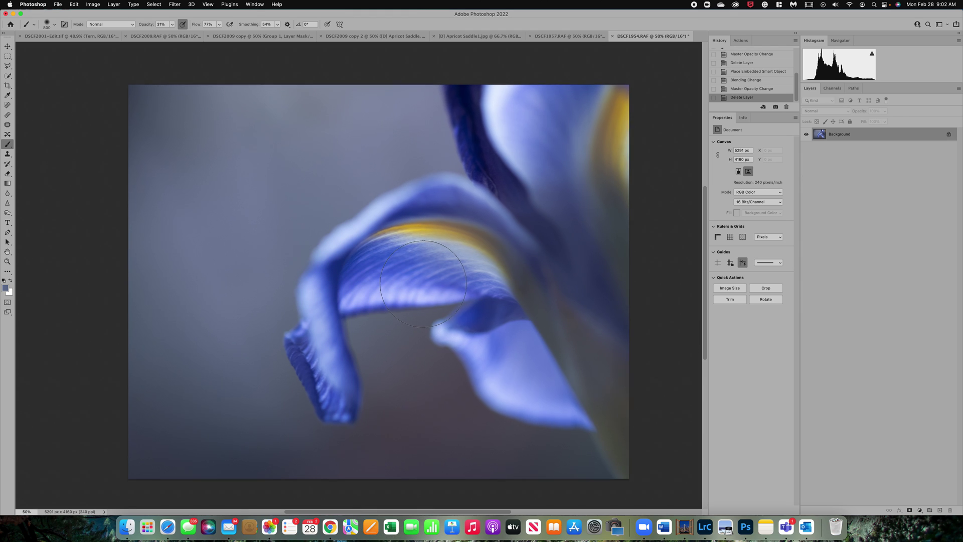
# Place Shantung.jpg over the iris photo and stretch it vertically to fill the canvas
pyautogui.scroll(1, 358, 274)
pyautogui.scroll(1, 423, 284)
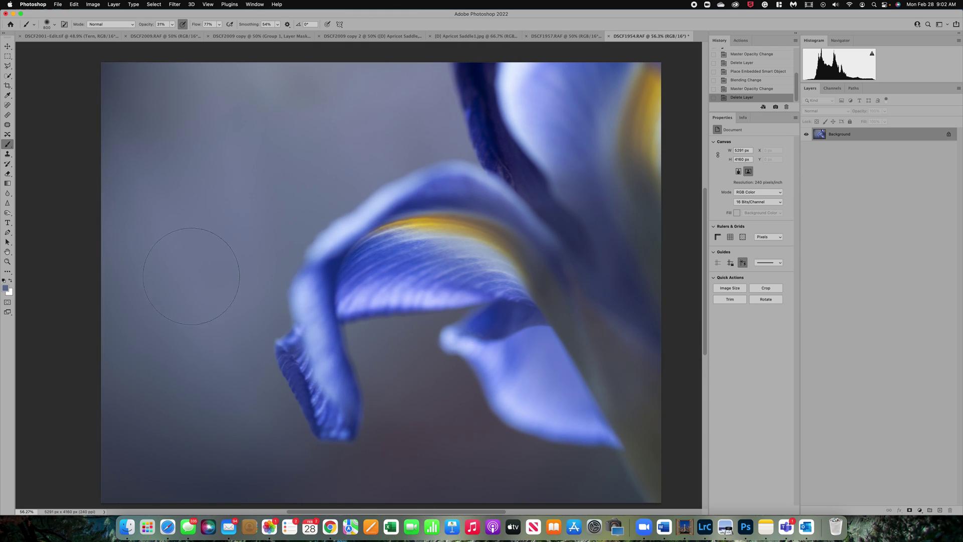
pyautogui.click(127, 526)
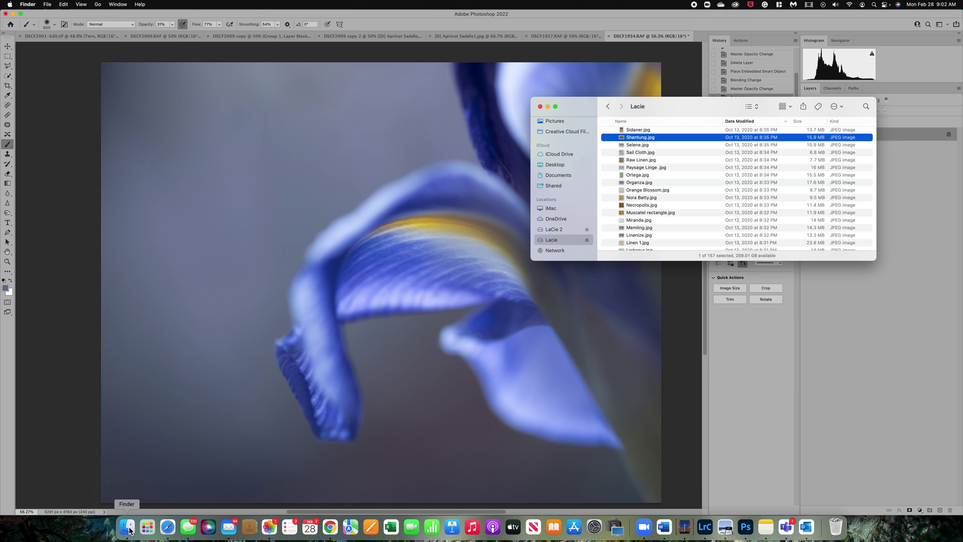
pyautogui.moveTo(702, 140); pyautogui.dragTo(362, 185)
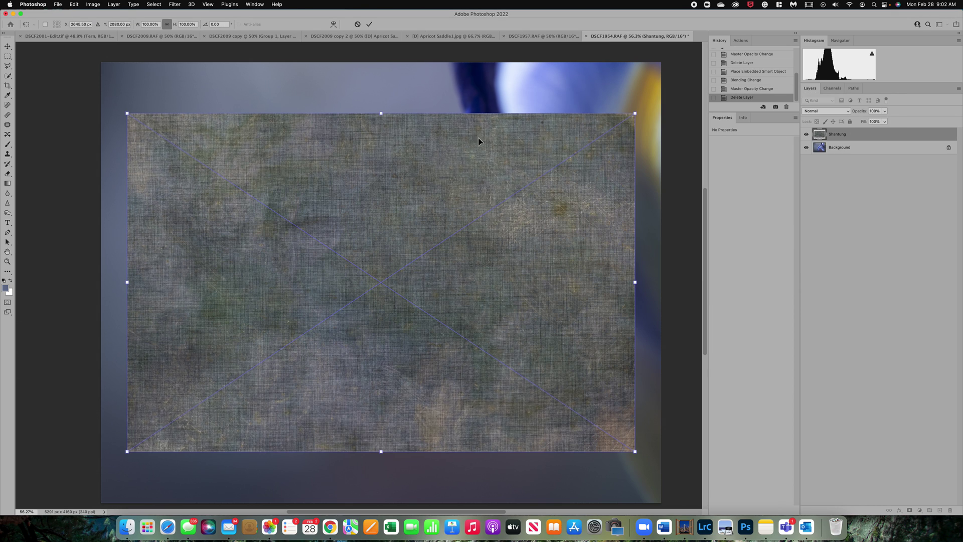
pyautogui.moveTo(381, 113); pyautogui.dragTo(380, 62)
pyautogui.moveTo(385, 454); pyautogui.dragTo(384, 503)
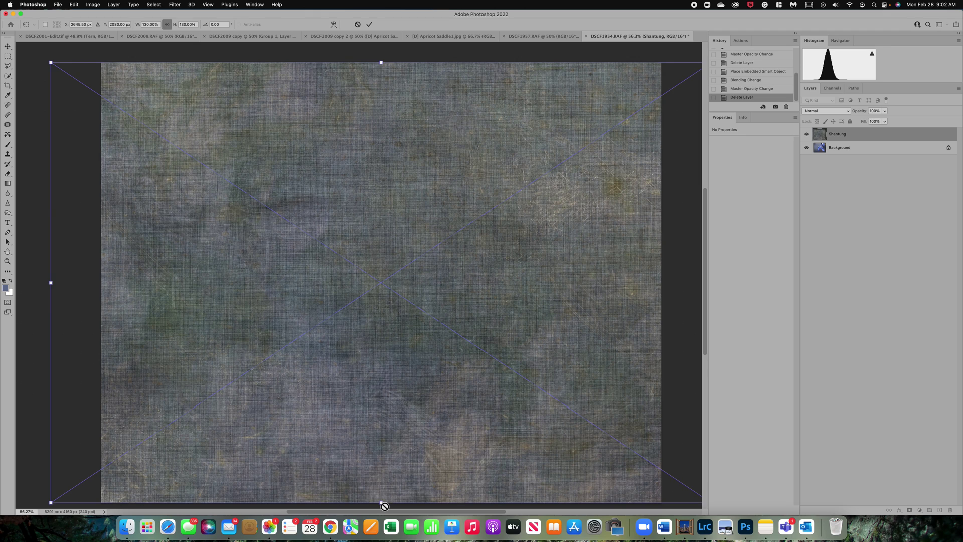
pyautogui.press('Return')
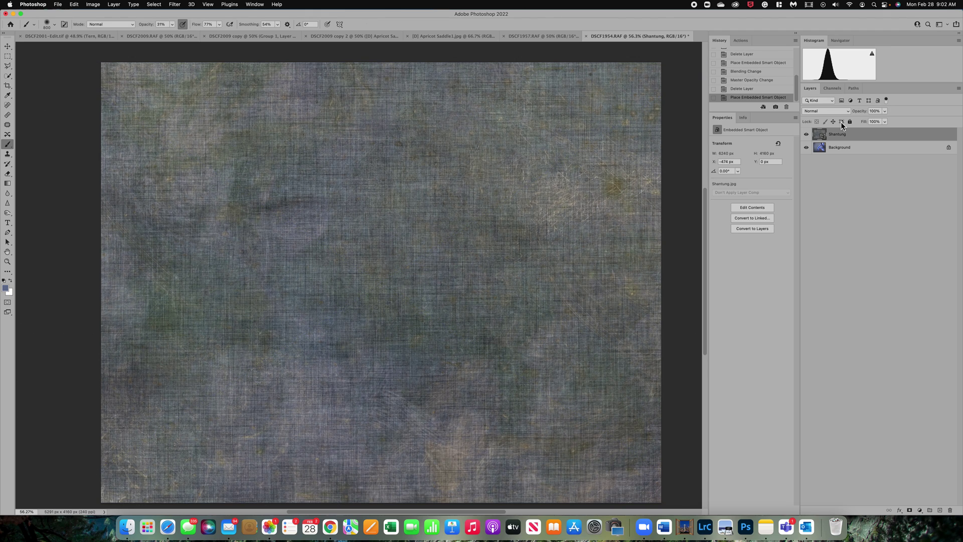
pyautogui.click(796, 34)
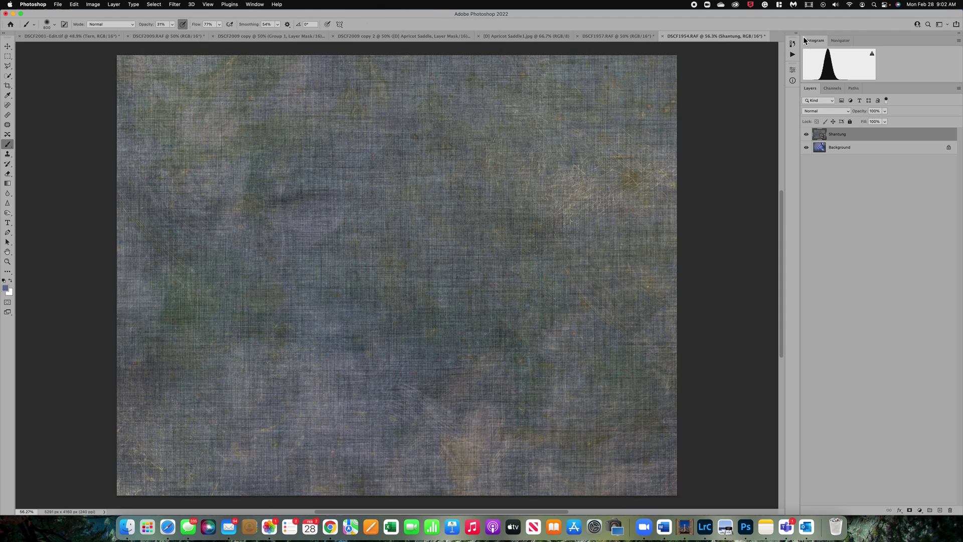
pyautogui.click(847, 111)
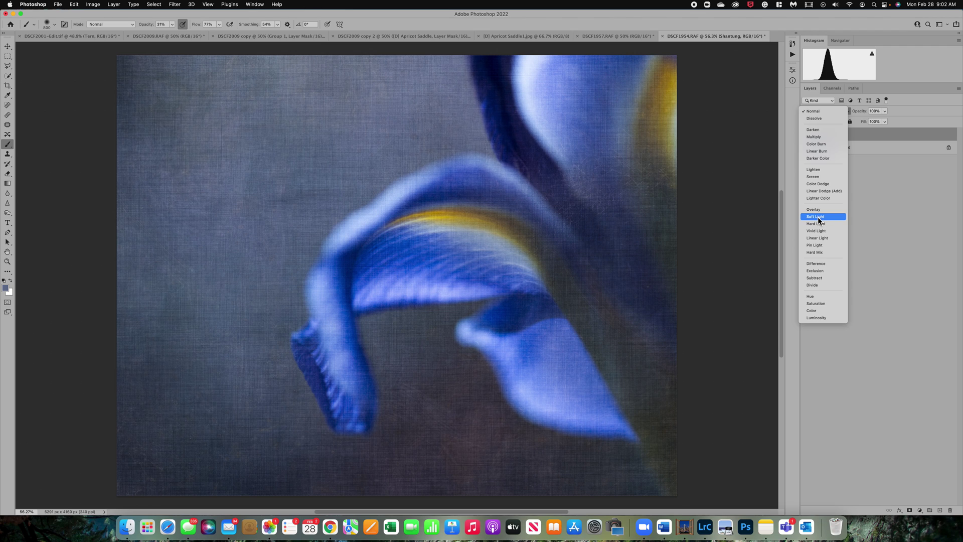
# Set the Shantung layer's blend mode to Soft Light at 51% opacity
pyautogui.click(818, 217)
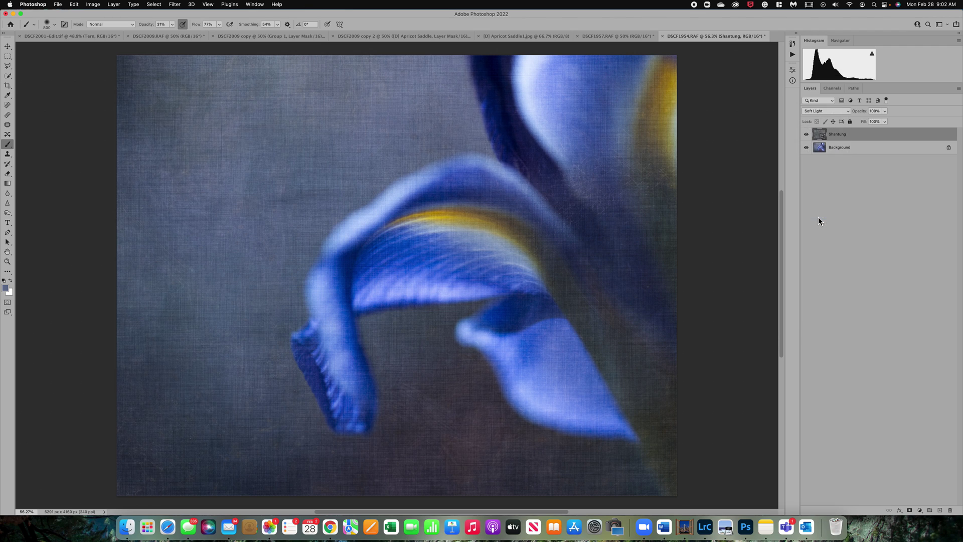
pyautogui.click(885, 110)
pyautogui.click(874, 121)
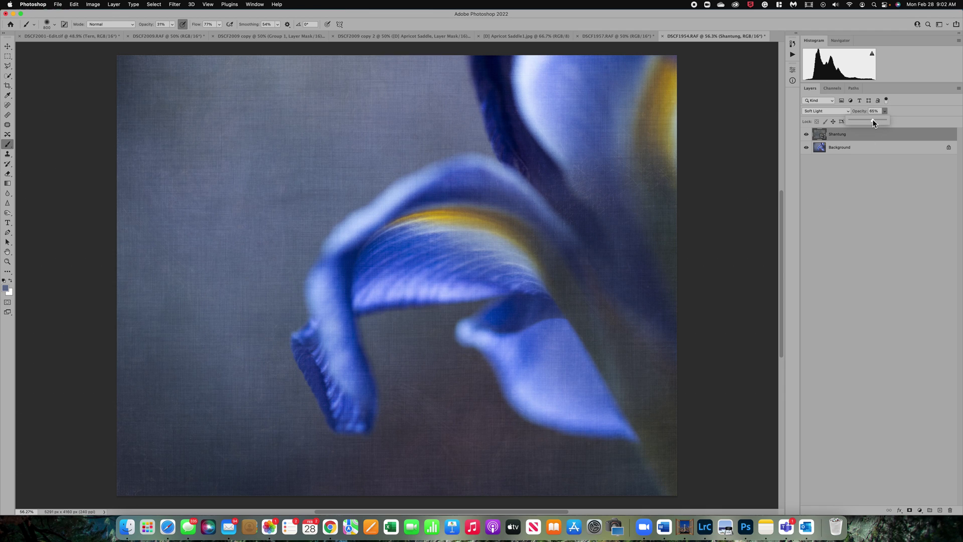
pyautogui.moveTo(868, 121); pyautogui.dragTo(868, 121)
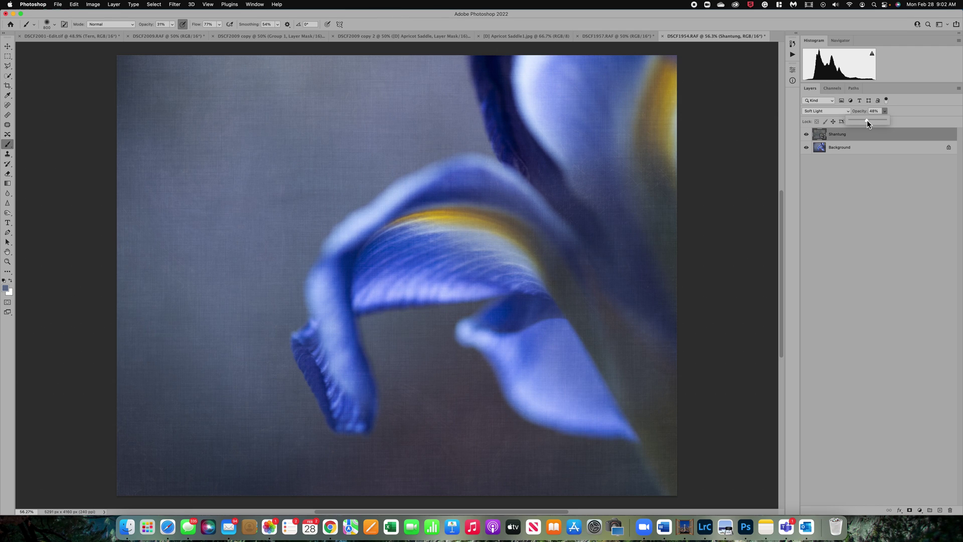
pyautogui.moveTo(868, 120); pyautogui.dragTo(870, 119)
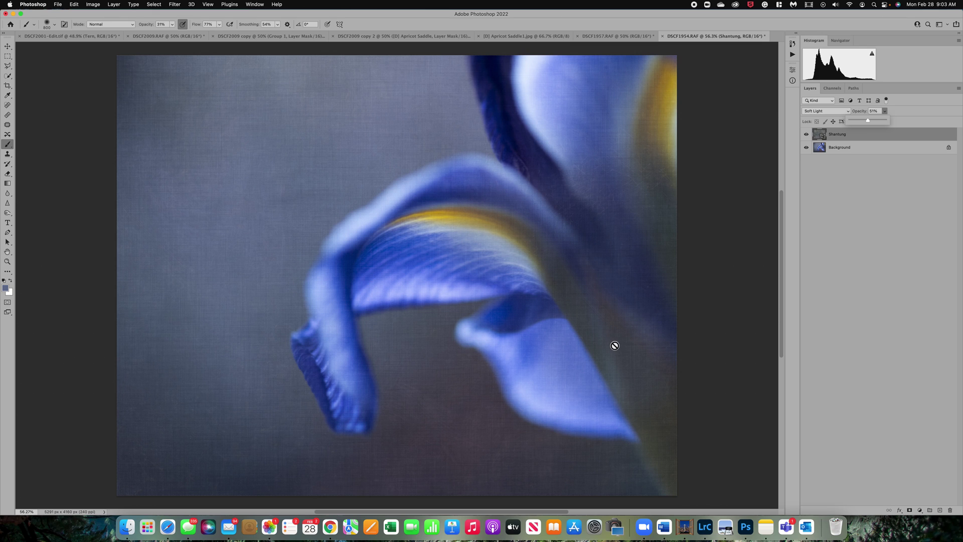
pyautogui.click(911, 511)
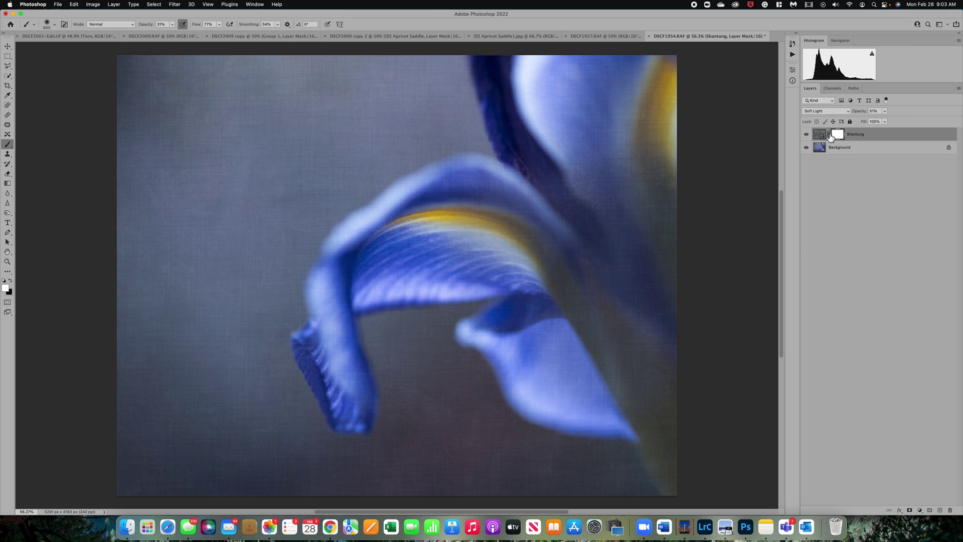
pyautogui.click(10, 282)
pyautogui.click(581, 172)
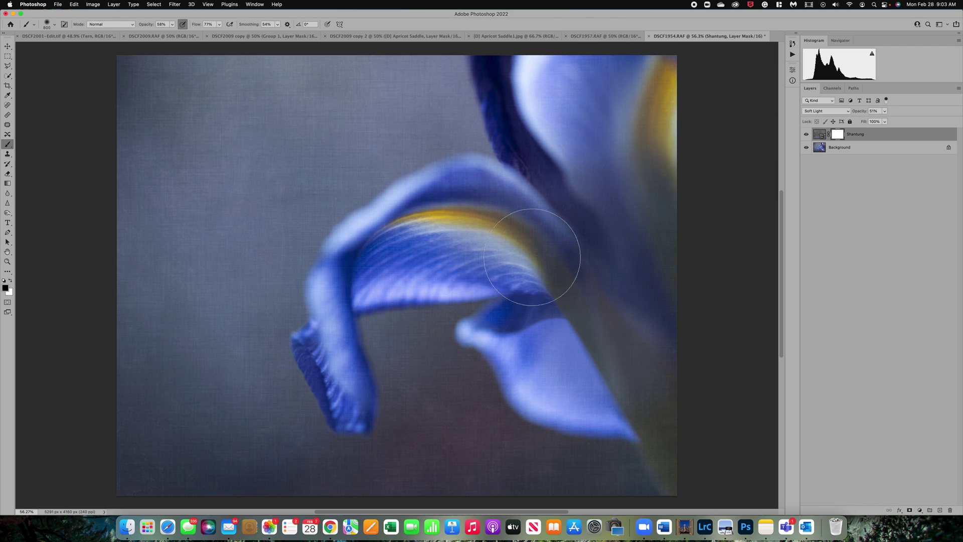
pyautogui.moveTo(414, 245)
pyautogui.mouseDown()
pyautogui.moveTo(477, 215)
pyautogui.moveTo(451, 214)
pyautogui.moveTo(452, 203)
pyautogui.moveTo(411, 236)
pyautogui.mouseUp()
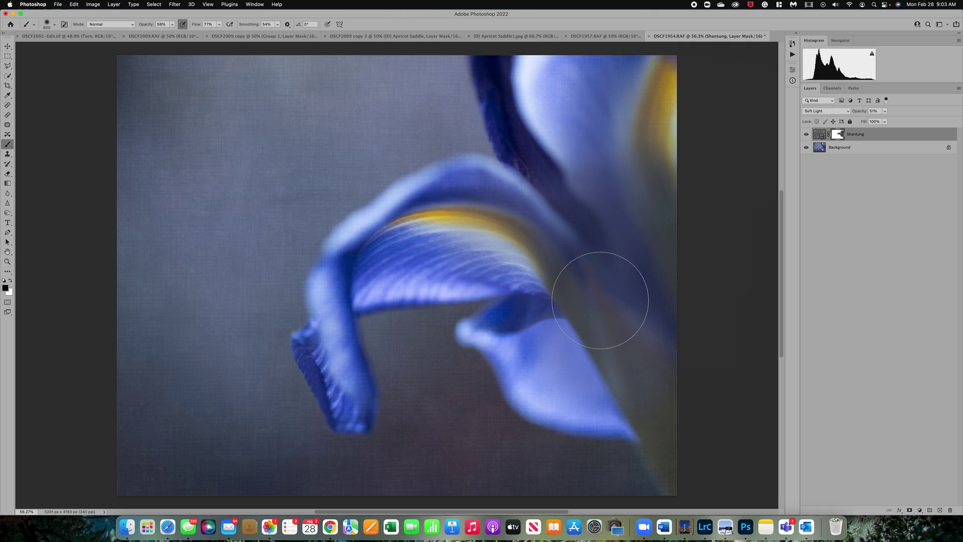
pyautogui.moveTo(600, 300)
pyautogui.mouseDown()
pyautogui.moveTo(596, 344)
pyautogui.moveTo(549, 358)
pyautogui.moveTo(552, 371)
pyautogui.mouseUp()
pyautogui.rightClick(838, 131)
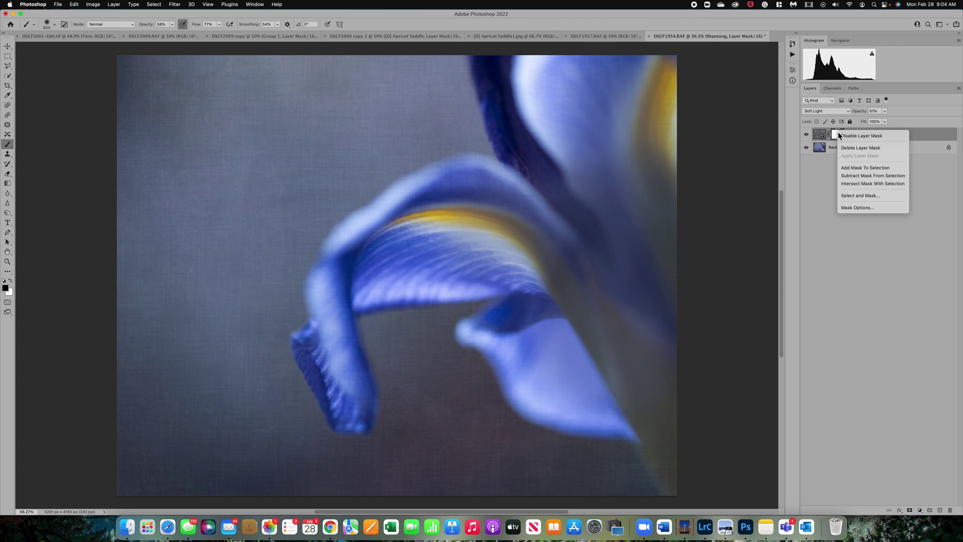
pyautogui.click(858, 148)
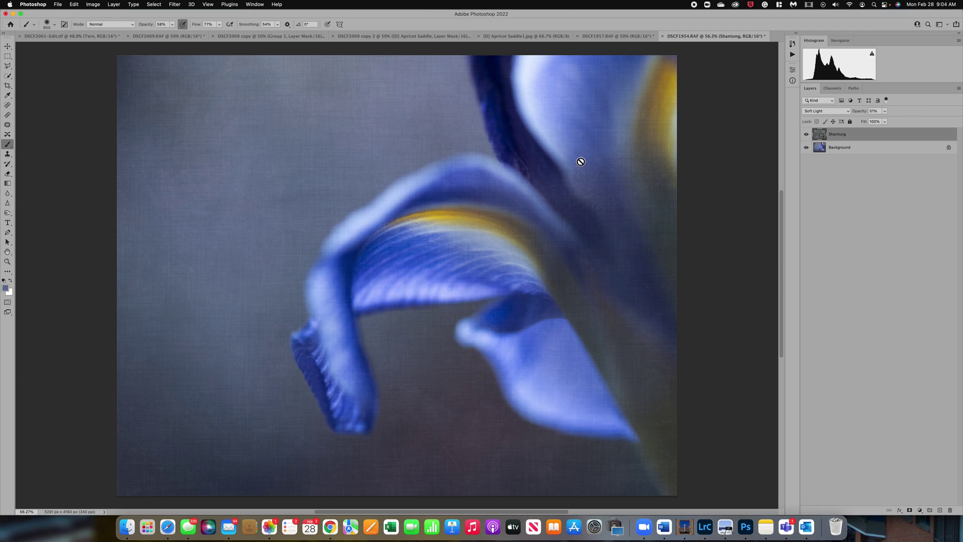
# Select the Background layer and run Select > Subject on the iris
pyautogui.click(821, 151)
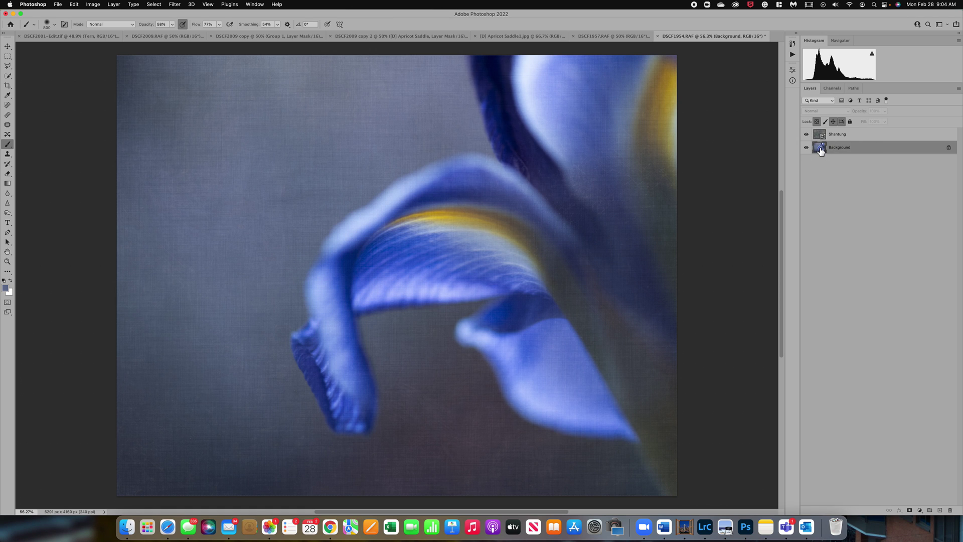
pyautogui.click(161, 7)
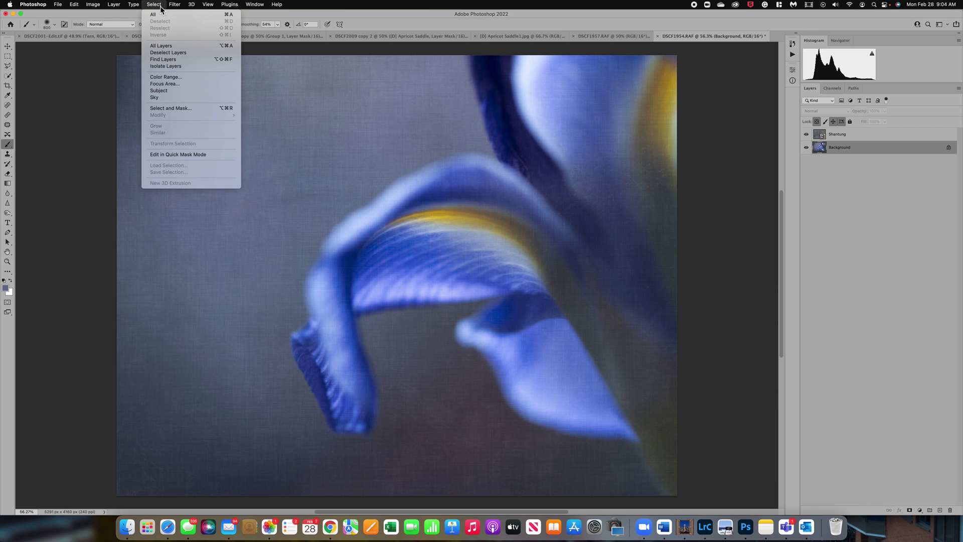
pyautogui.click(171, 91)
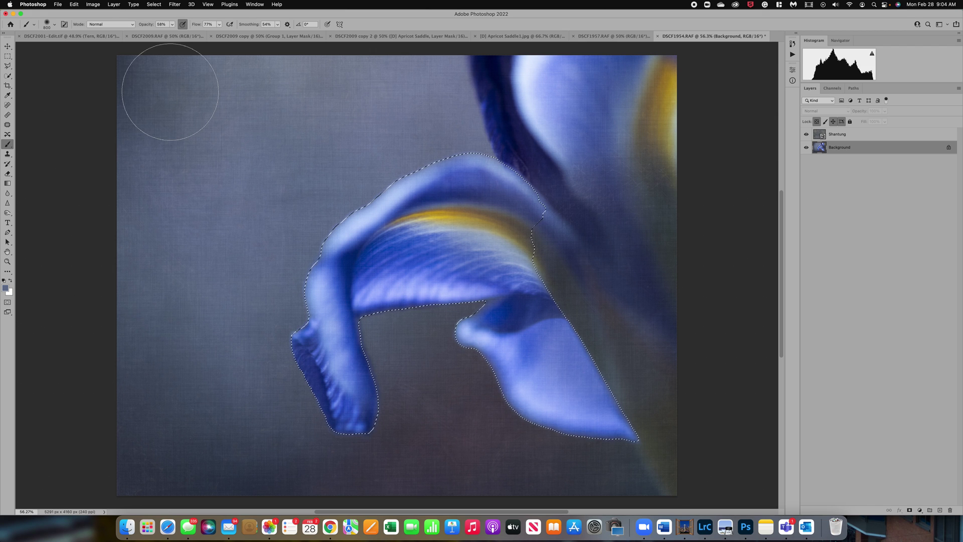
# Refine with Quick Selection, adding the upper petal edge and removing the bottom-right corner
pyautogui.click(8, 77)
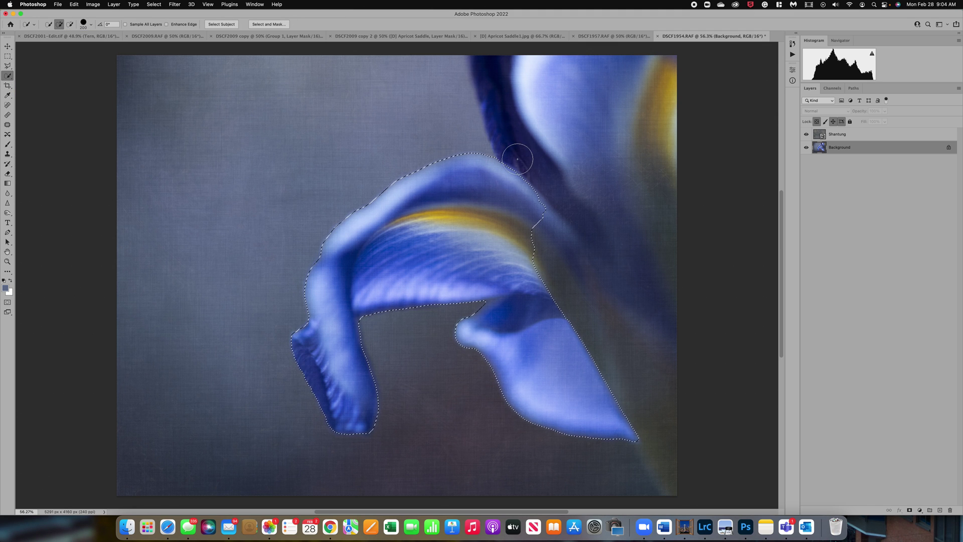
pyautogui.moveTo(516, 153)
pyautogui.mouseDown()
pyautogui.moveTo(507, 93)
pyautogui.moveTo(621, 135)
pyautogui.moveTo(623, 167)
pyautogui.moveTo(587, 300)
pyautogui.moveTo(573, 284)
pyautogui.moveTo(545, 194)
pyautogui.moveTo(522, 167)
pyautogui.moveTo(564, 328)
pyautogui.moveTo(536, 268)
pyautogui.moveTo(641, 408)
pyautogui.moveTo(675, 468)
pyautogui.mouseUp()
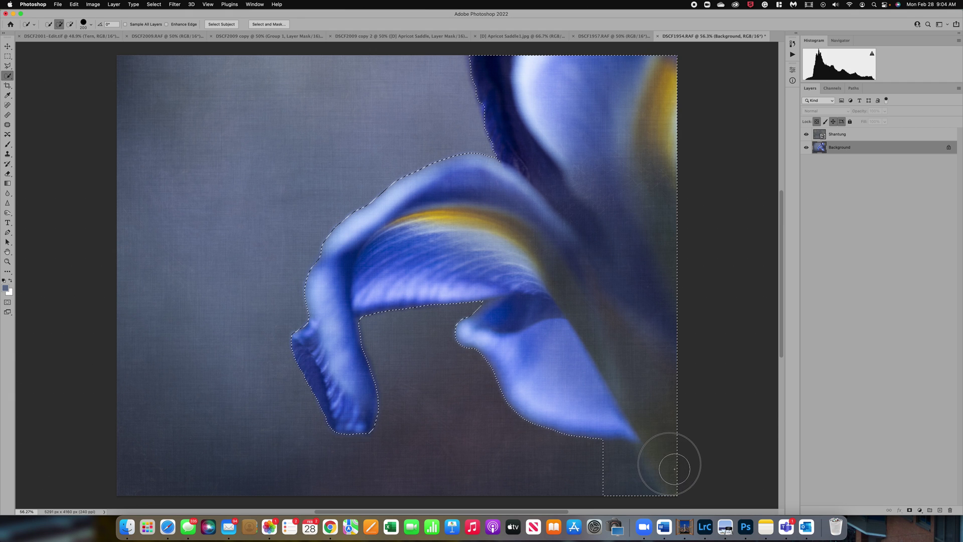
pyautogui.click(70, 24)
pyautogui.moveTo(596, 484)
pyautogui.mouseDown()
pyautogui.moveTo(634, 484)
pyautogui.moveTo(638, 475)
pyautogui.moveTo(621, 462)
pyautogui.mouseUp()
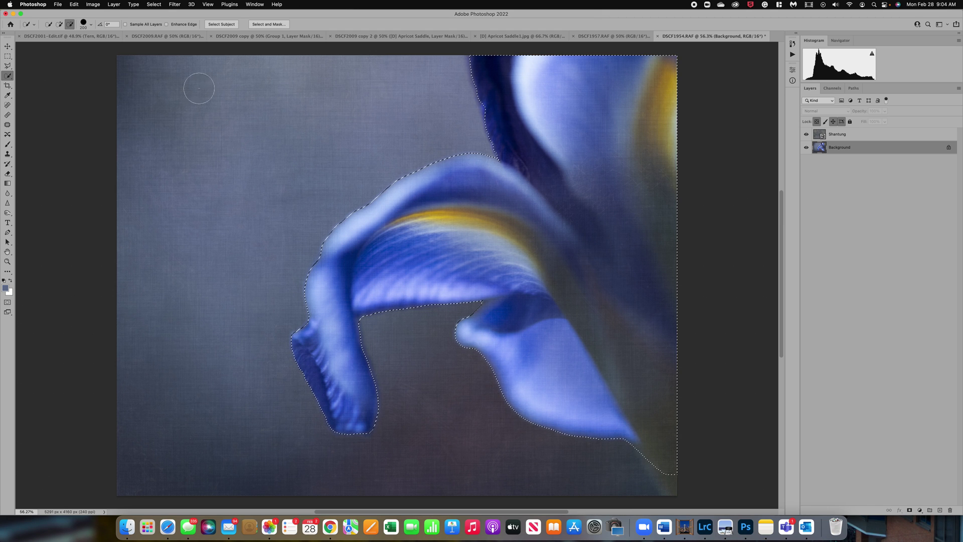
pyautogui.click(59, 24)
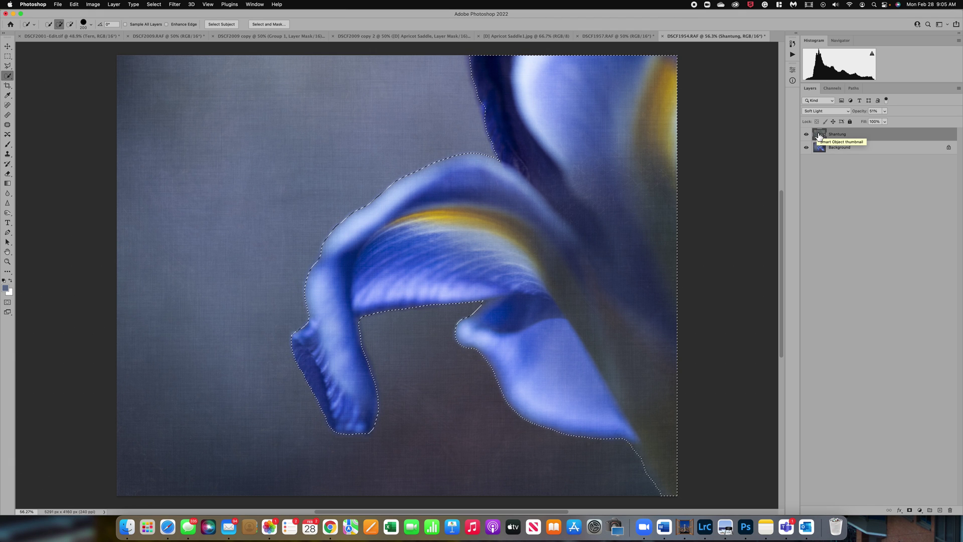
# Apply a Gaussian Blur smart filter to the Shantung texture with a radius of about 6 pixels
pyautogui.click(175, 5)
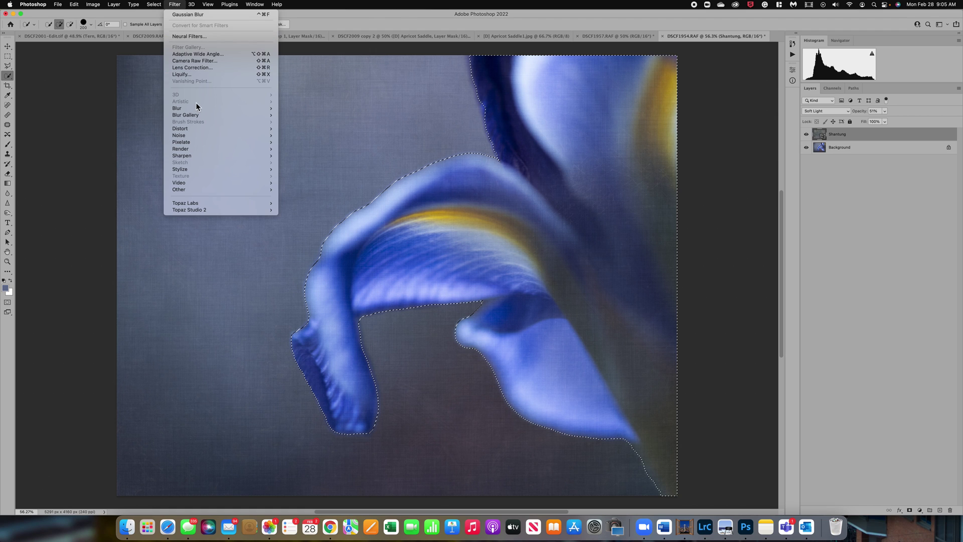
pyautogui.moveTo(196, 108)
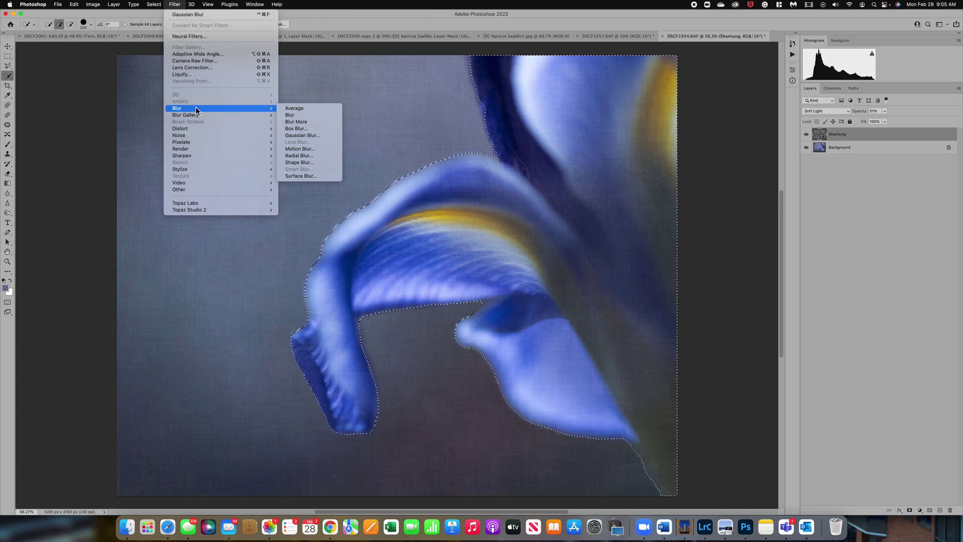
pyautogui.click(302, 136)
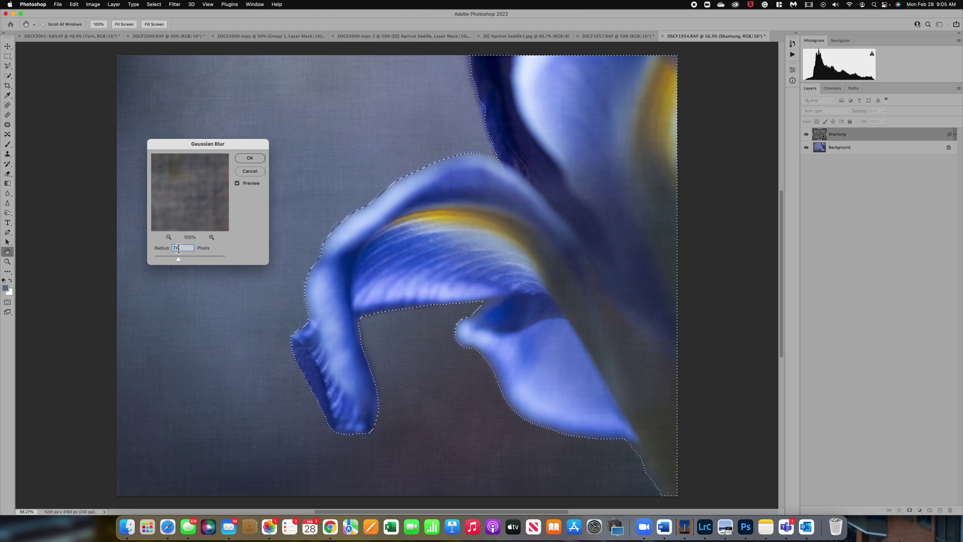
pyautogui.moveTo(178, 259); pyautogui.dragTo(215, 260)
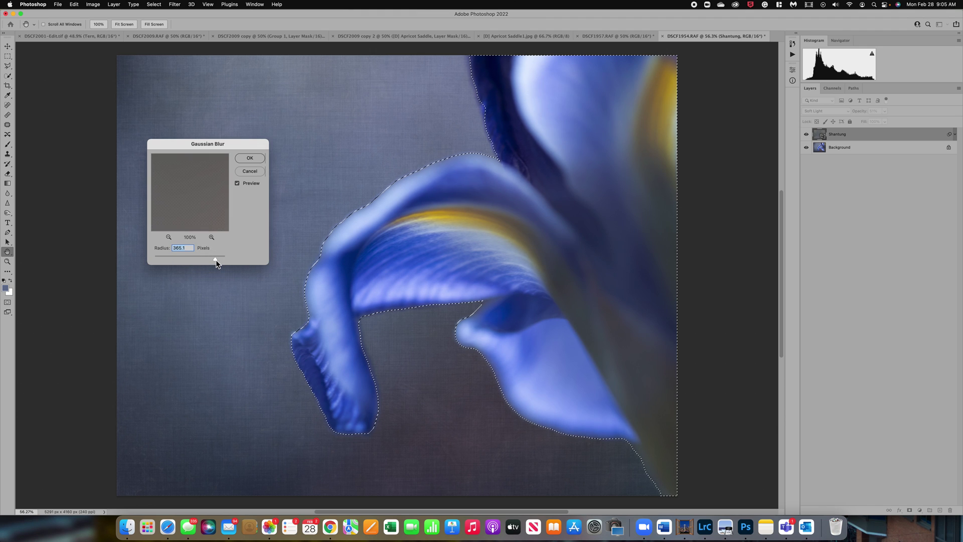
pyautogui.click(182, 256)
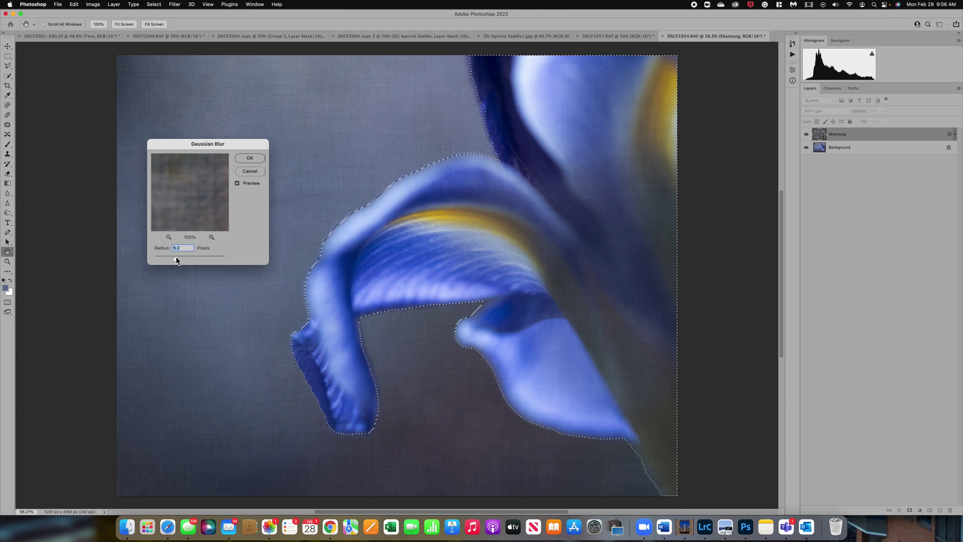
pyautogui.moveTo(177, 261); pyautogui.dragTo(183, 261)
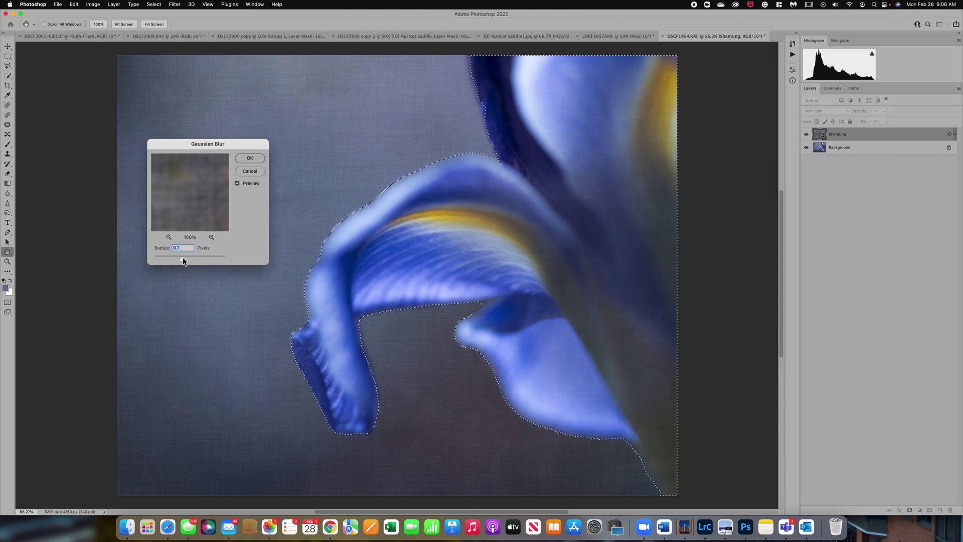
pyautogui.click(250, 158)
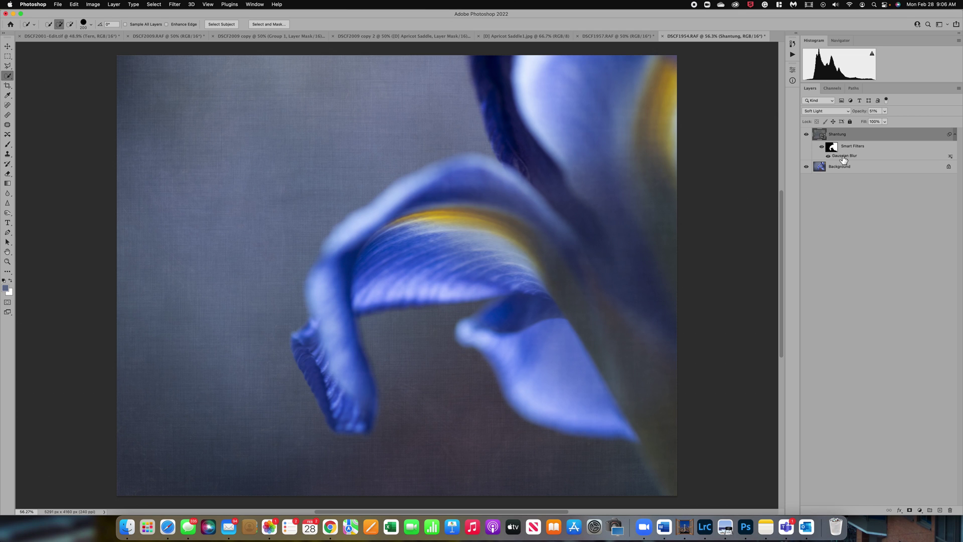
# Change the Shantung layer's opacity with its Opacity slider
pyautogui.click(885, 111)
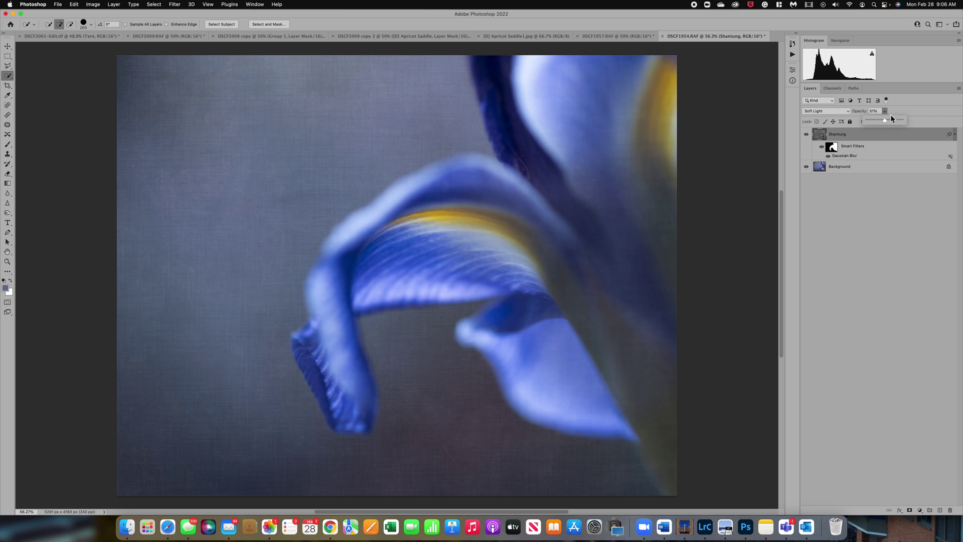
pyautogui.moveTo(891, 118); pyautogui.dragTo(878, 122)
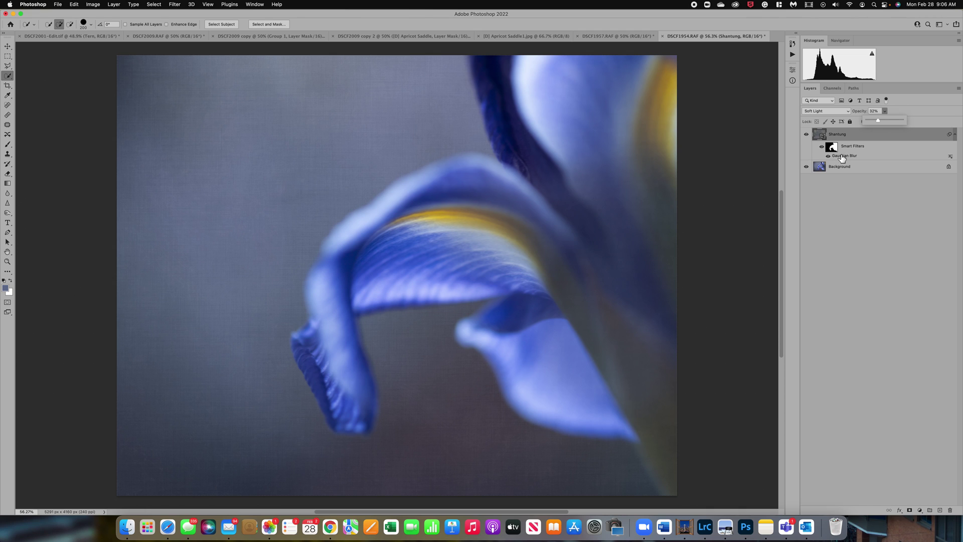
# Revert to the Quick Selection history state and give Shantung an inverted layer mask
pyautogui.click(796, 34)
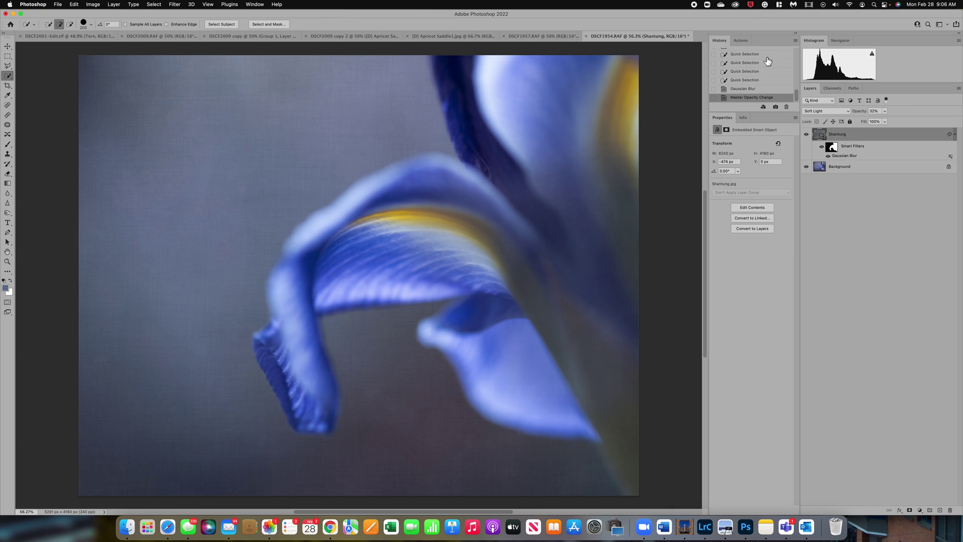
pyautogui.click(745, 81)
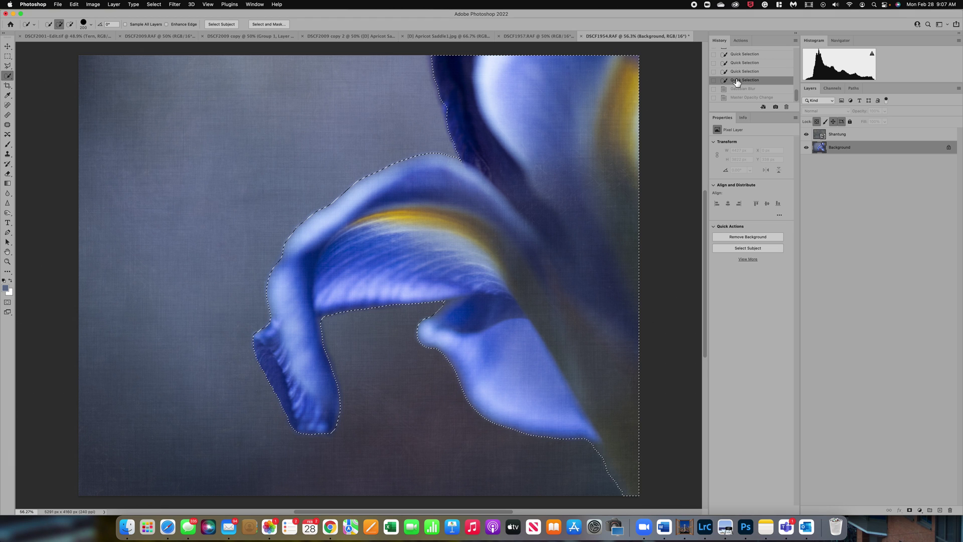
pyautogui.click(820, 136)
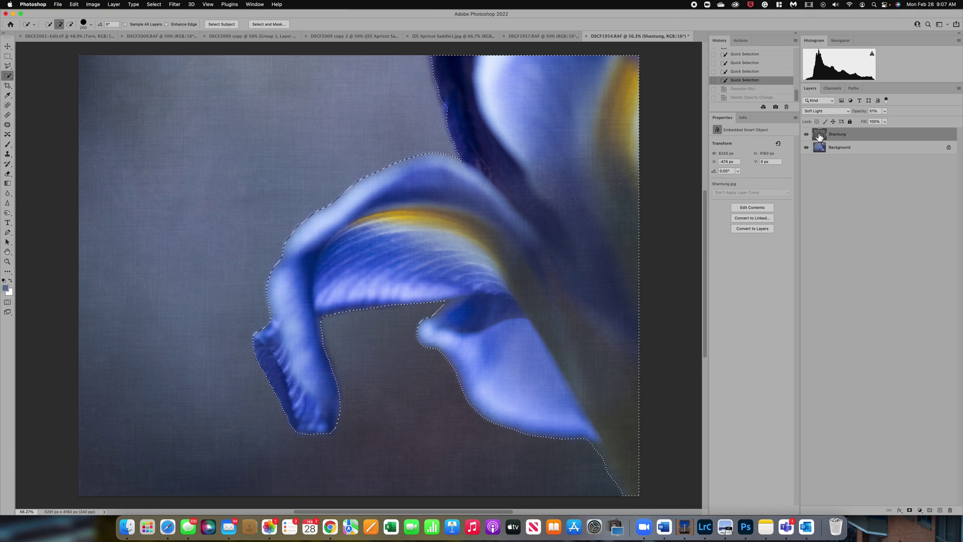
pyautogui.click(909, 511)
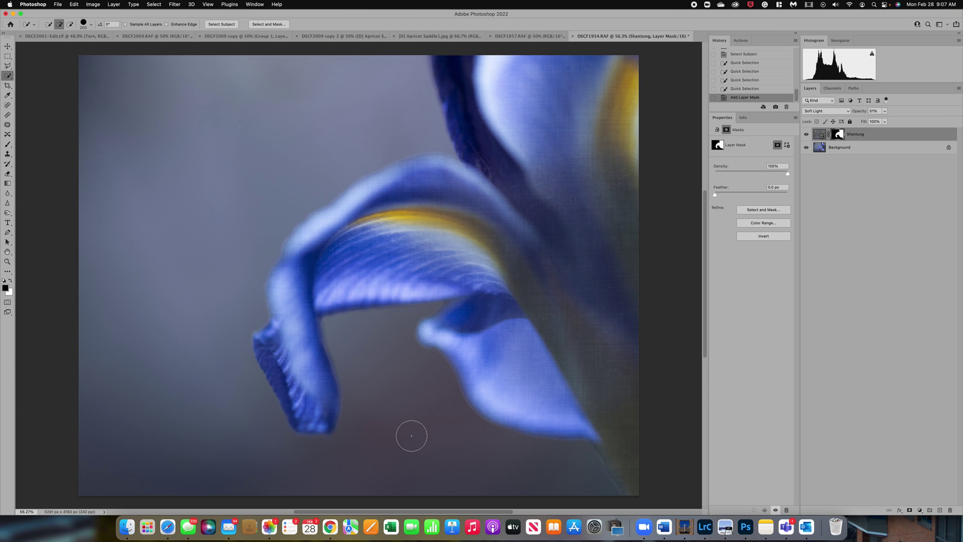
pyautogui.press('super+i')
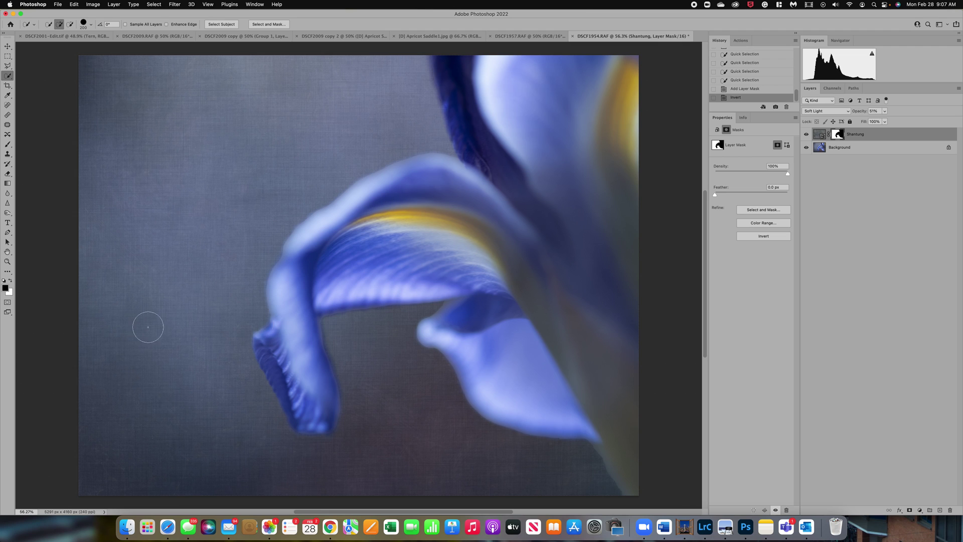
# Paint black on the mask with a 63% soft brush at the lower-right corner and petal tips
pyautogui.click(8, 145)
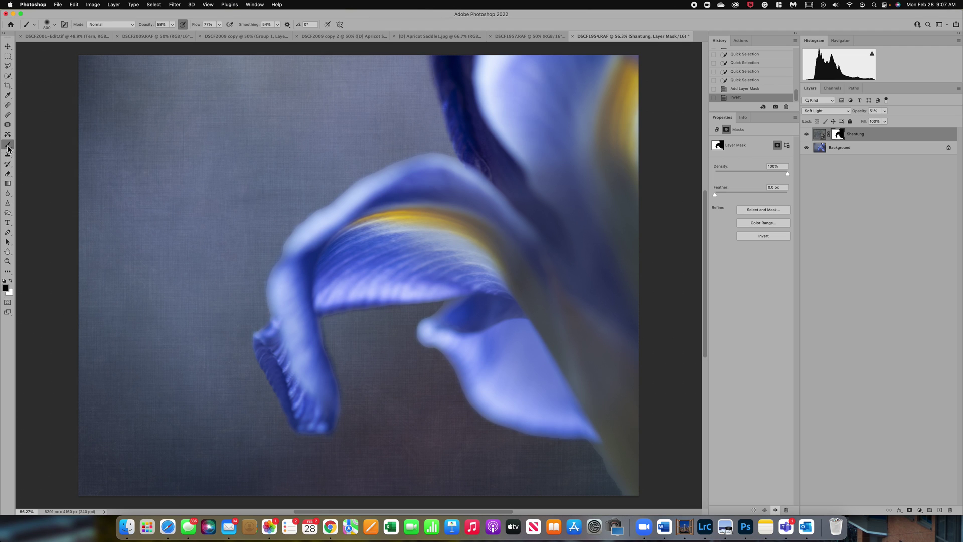
pyautogui.click(172, 24)
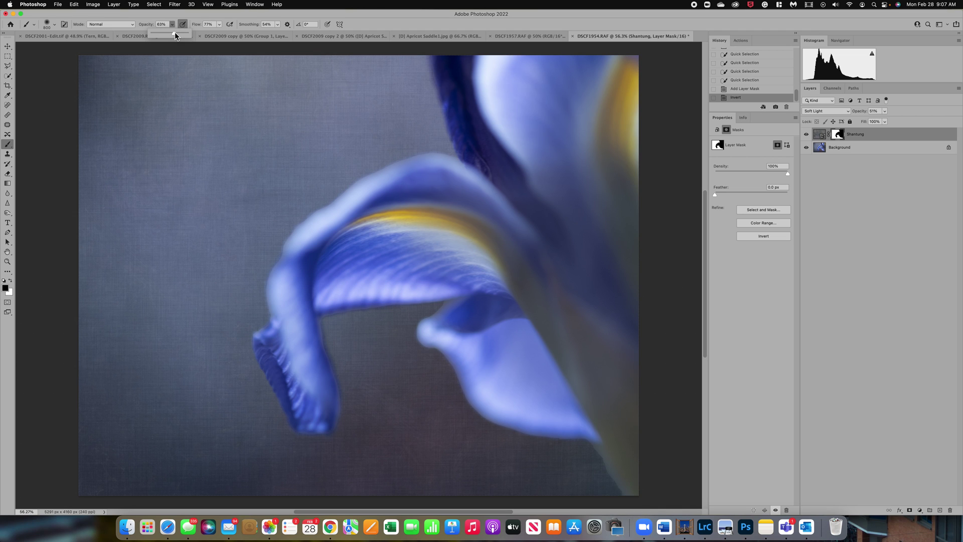
pyautogui.click(431, 367)
pyautogui.moveTo(592, 459)
pyautogui.mouseDown()
pyautogui.moveTo(617, 450)
pyautogui.moveTo(551, 432)
pyautogui.mouseUp()
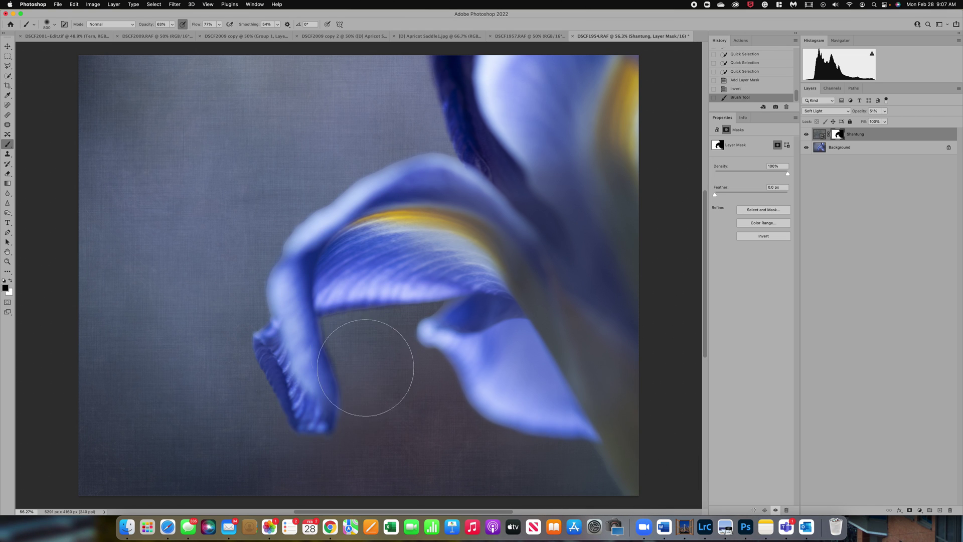
pyautogui.moveTo(318, 348)
pyautogui.mouseDown()
pyautogui.moveTo(344, 318)
pyautogui.moveTo(351, 327)
pyautogui.mouseUp()
pyautogui.press('[')
pyautogui.press('[')
pyautogui.press('[')
pyautogui.press('[')
pyautogui.press('[')
pyautogui.press('[')
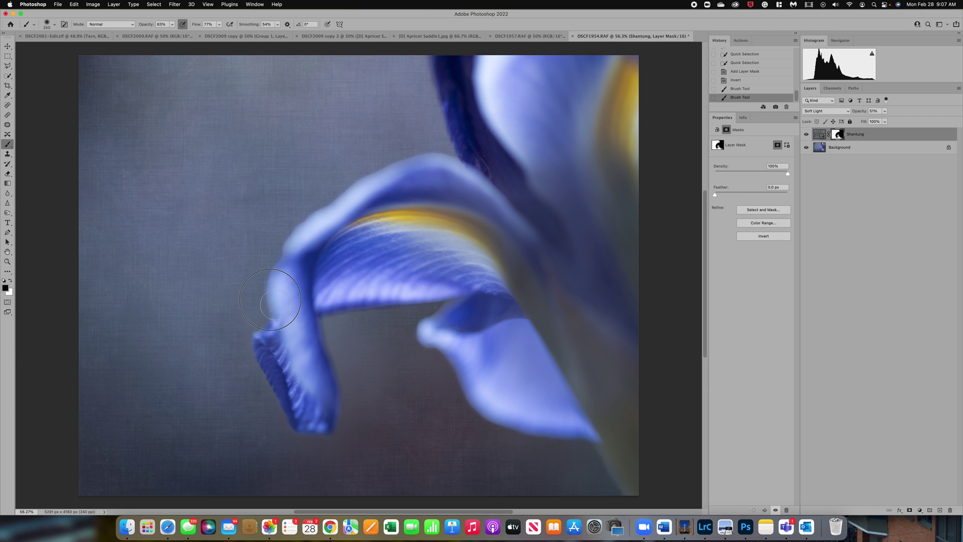
pyautogui.moveTo(248, 385)
pyautogui.mouseDown()
pyautogui.moveTo(293, 448)
pyautogui.moveTo(262, 372)
pyautogui.moveTo(306, 438)
pyautogui.mouseUp()
# Paint white with a 600 px brush over the lower petal and the flower's right side
pyautogui.press('x')
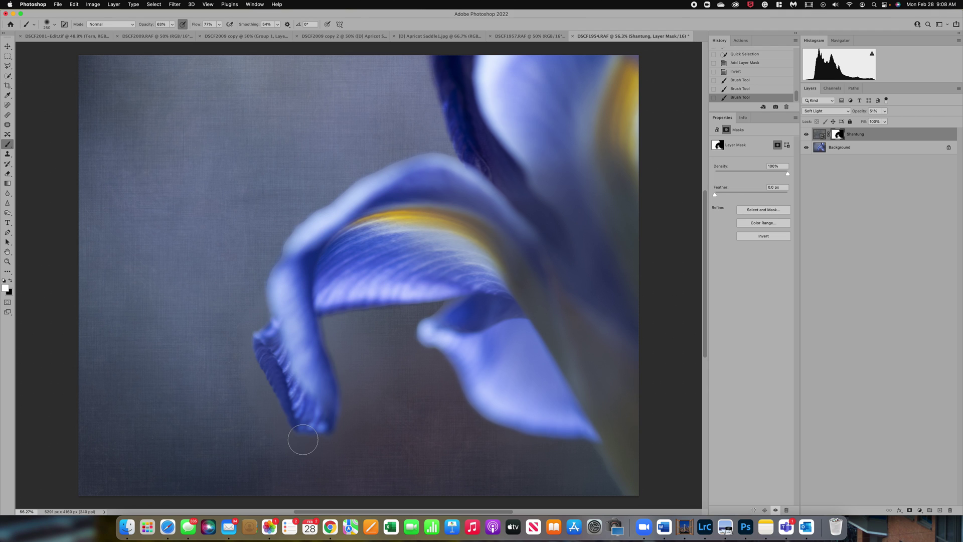
pyautogui.press(']')
pyautogui.press(']')
pyautogui.press(']')
pyautogui.press(']')
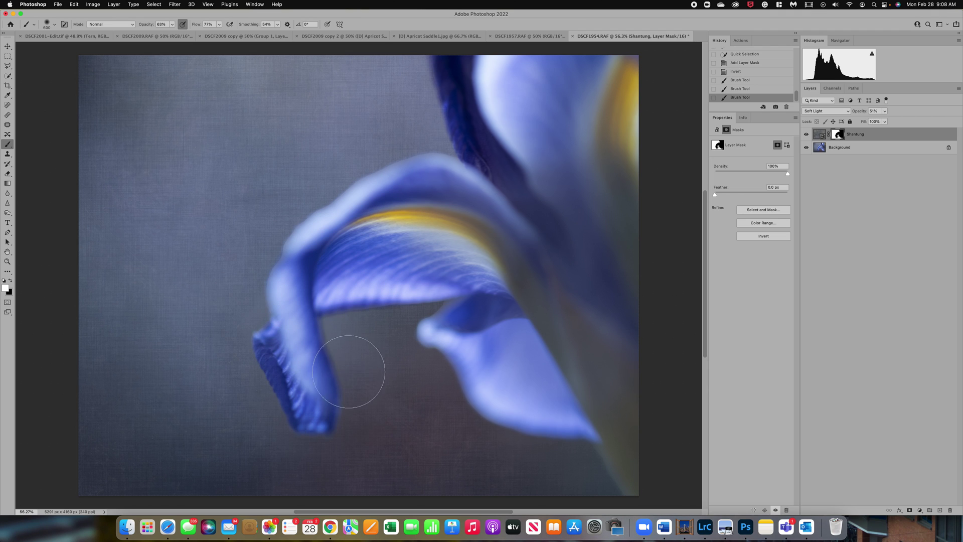
pyautogui.moveTo(316, 314); pyautogui.dragTo(333, 338)
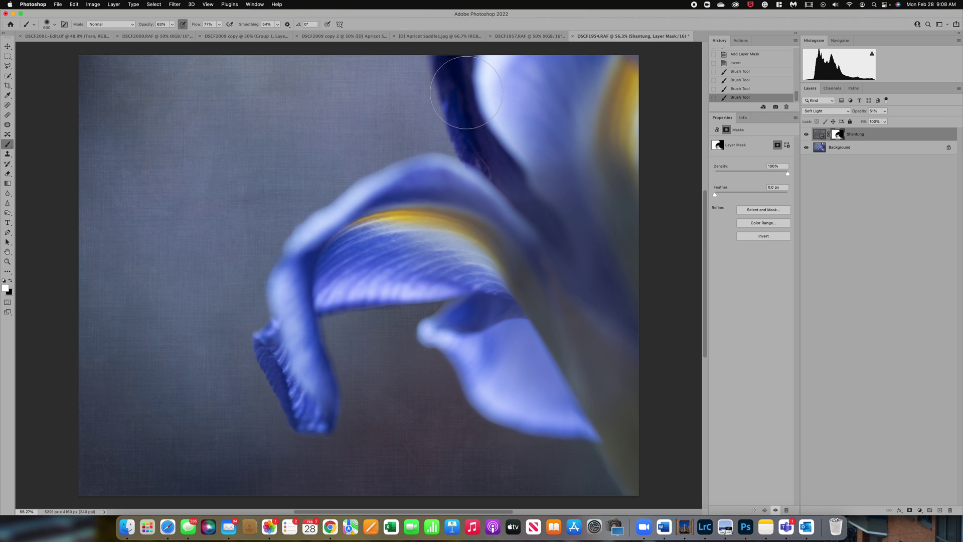
pyautogui.moveTo(535, 119)
pyautogui.mouseDown()
pyautogui.moveTo(528, 155)
pyautogui.moveTo(596, 220)
pyautogui.moveTo(575, 307)
pyautogui.moveTo(603, 342)
pyautogui.moveTo(563, 310)
pyautogui.moveTo(613, 195)
pyautogui.mouseUp()
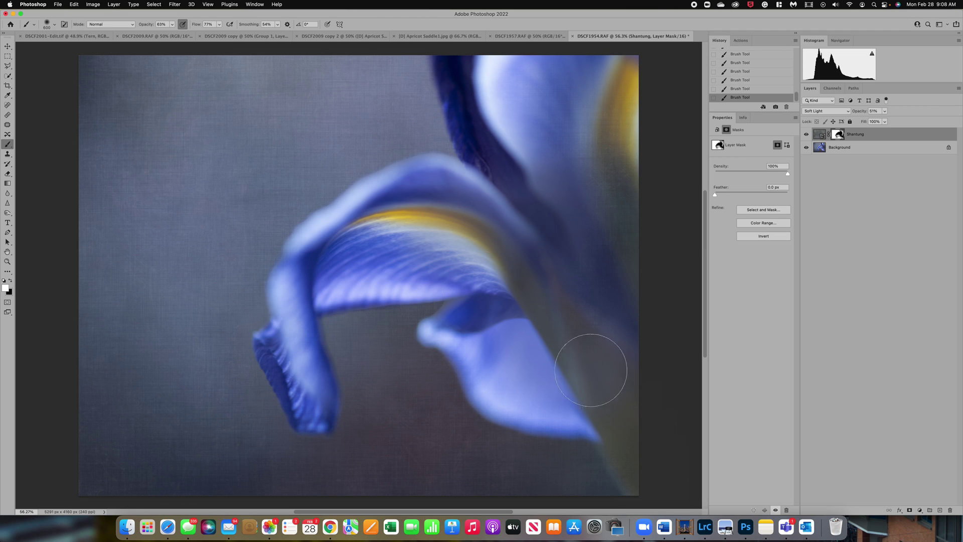
pyautogui.rightClick(302, 236)
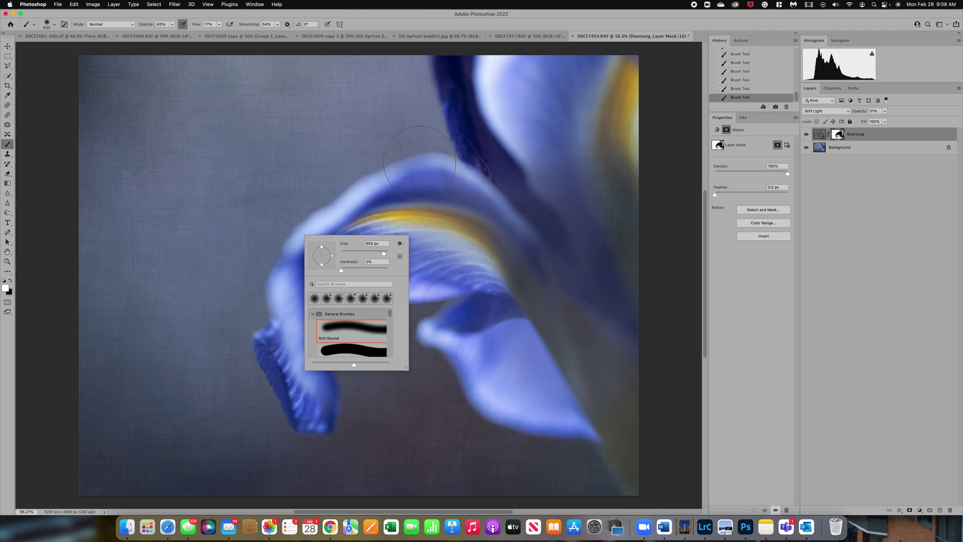
pyautogui.press('Return')
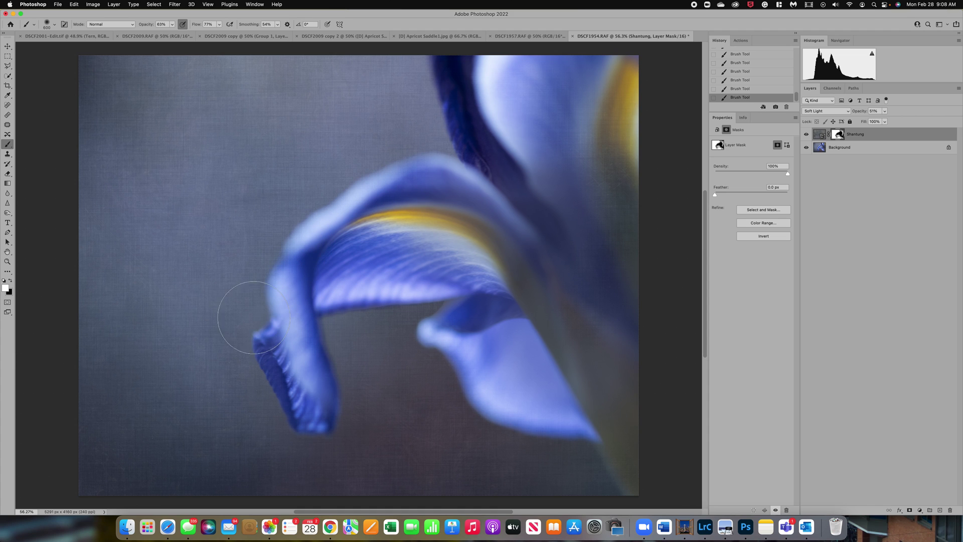
pyautogui.rightClick(364, 312)
pyautogui.press('Return')
# Step back in History through Quick Selection and Select Subject to the Delete Layer Mask state
pyautogui.click(11, 282)
pyautogui.scroll(3, 747, 79)
pyautogui.scroll(2, 748, 79)
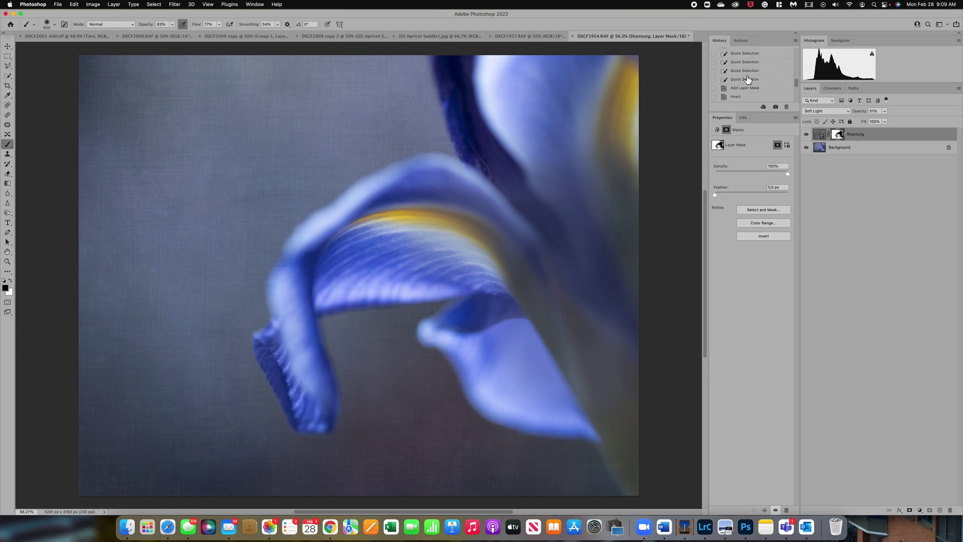
pyautogui.scroll(3, 748, 79)
pyautogui.scroll(-3, 748, 79)
pyautogui.scroll(1, 747, 80)
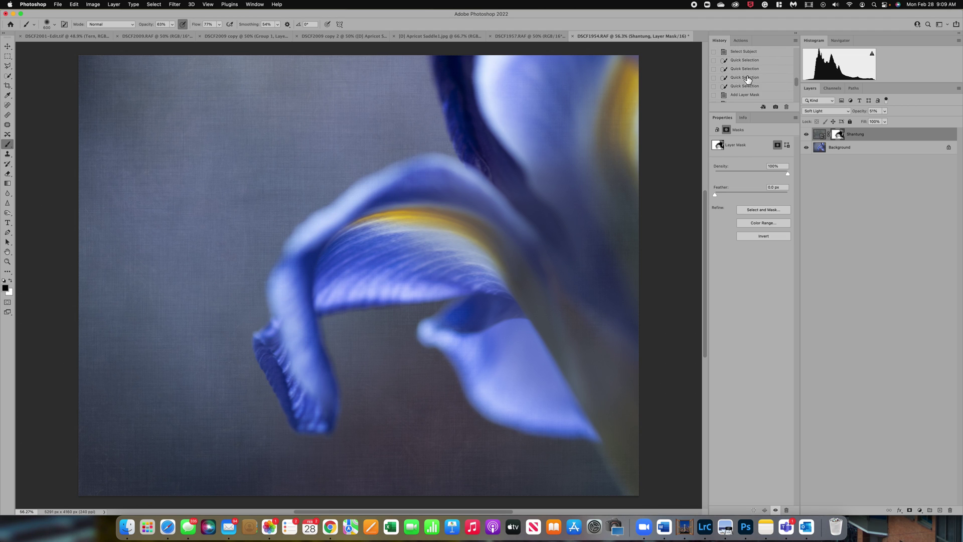
pyautogui.click(745, 90)
pyautogui.click(745, 89)
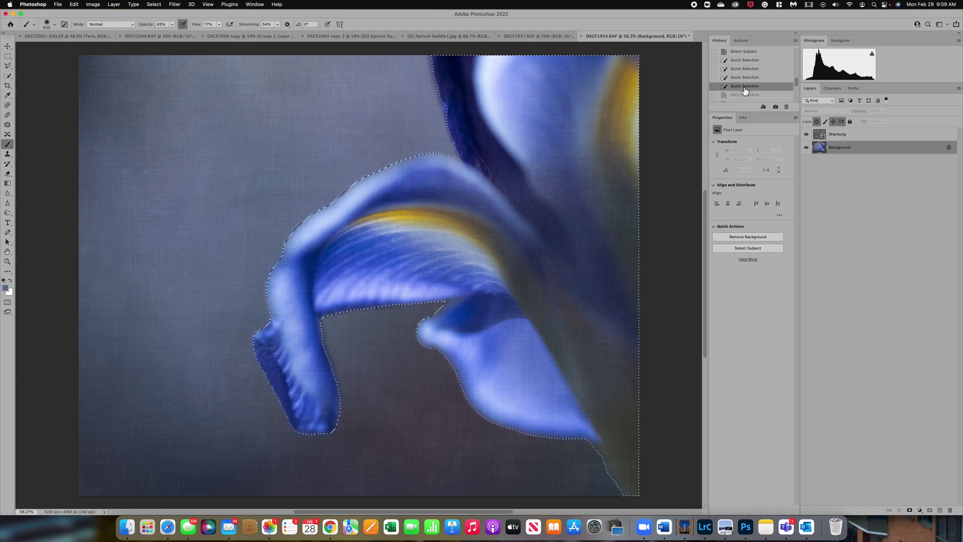
pyautogui.click(743, 52)
pyautogui.scroll(3, 743, 56)
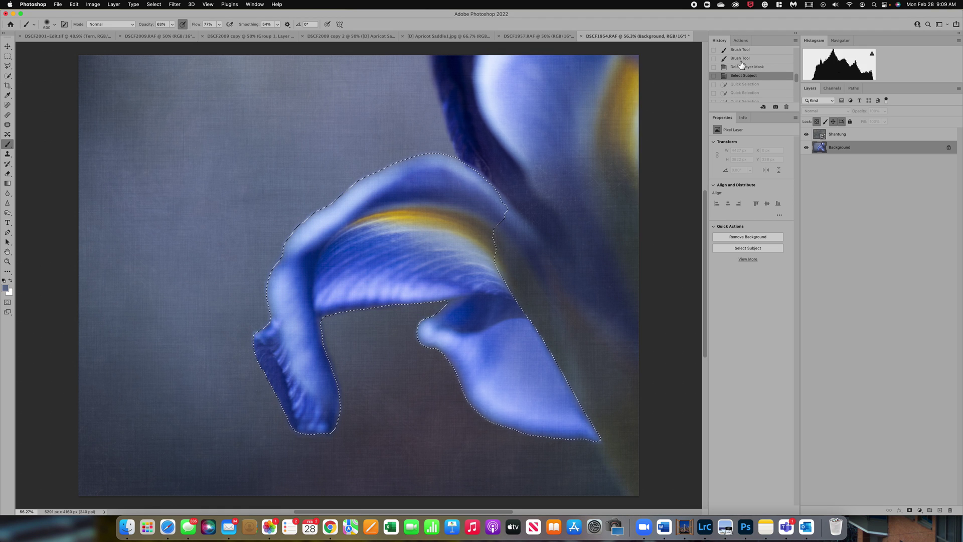
pyautogui.click(741, 68)
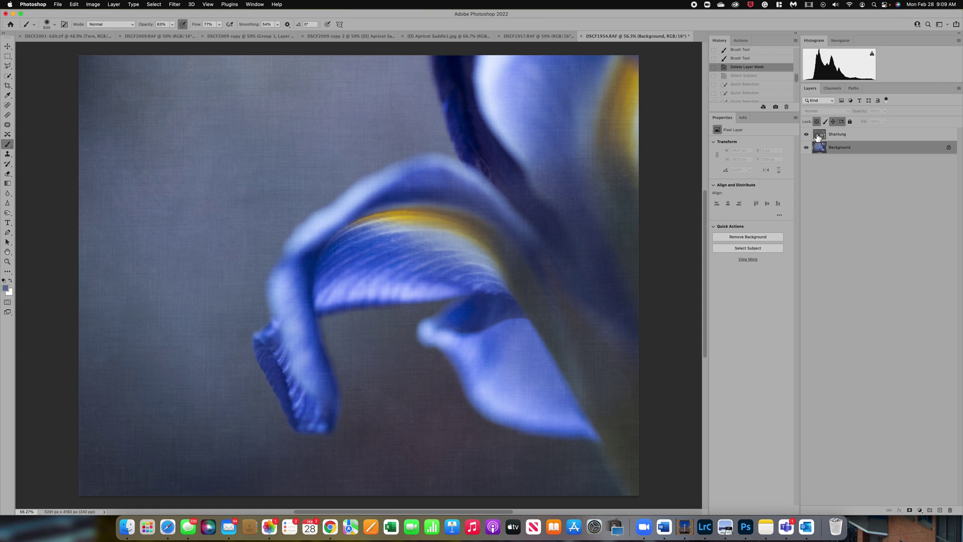
# Set Shantung to 85% opacity, sample a background colour, and add an empty Layer 1
pyautogui.click(841, 132)
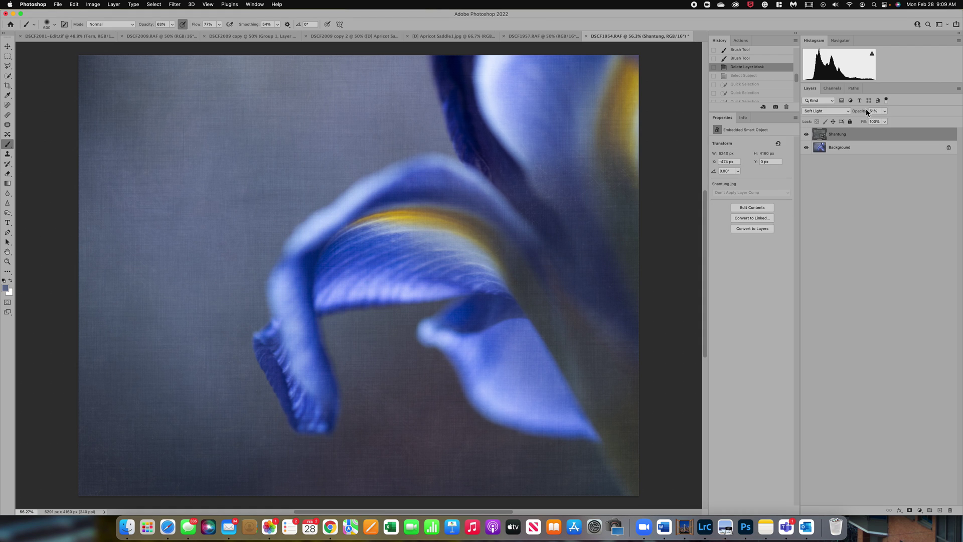
pyautogui.moveTo(893, 119); pyautogui.dragTo(896, 120)
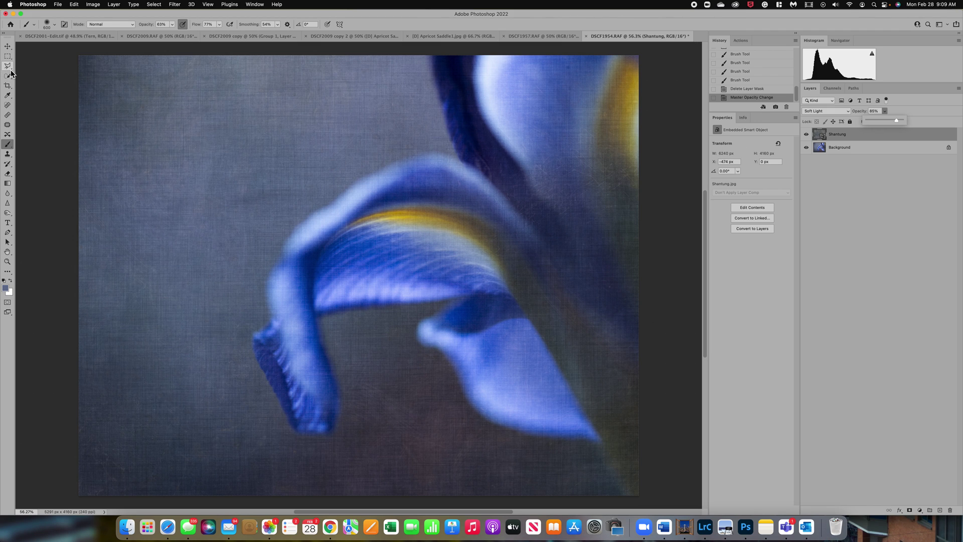
pyautogui.click(9, 99)
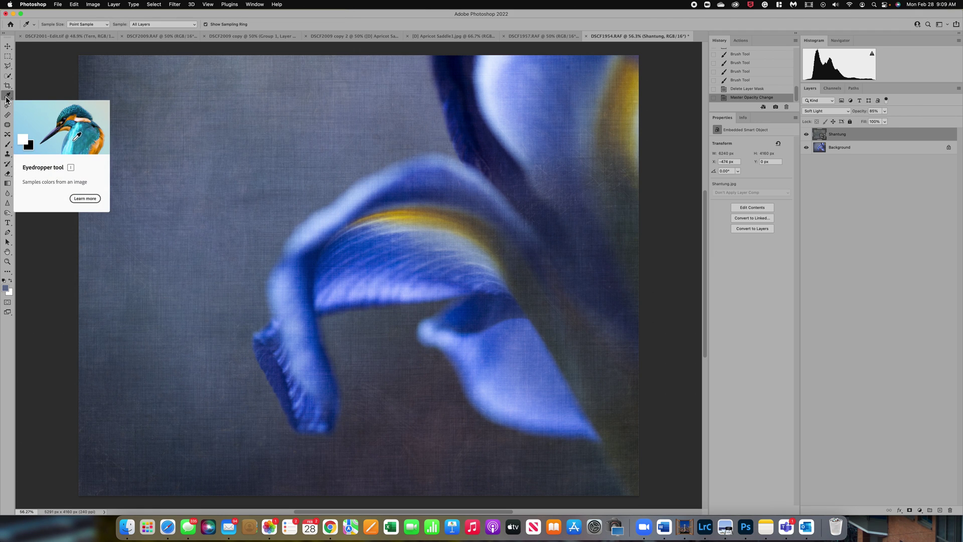
pyautogui.click(228, 156)
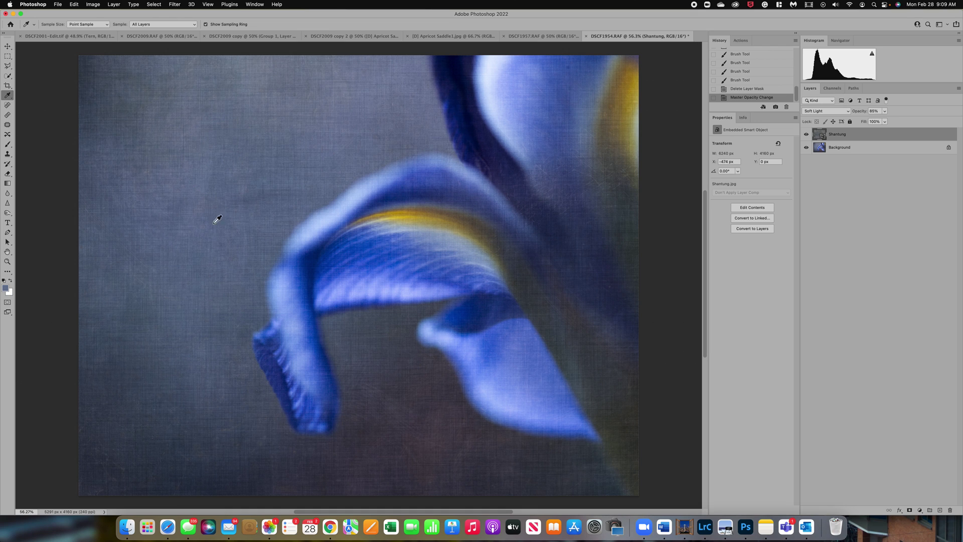
pyautogui.click(210, 274)
pyautogui.click(940, 511)
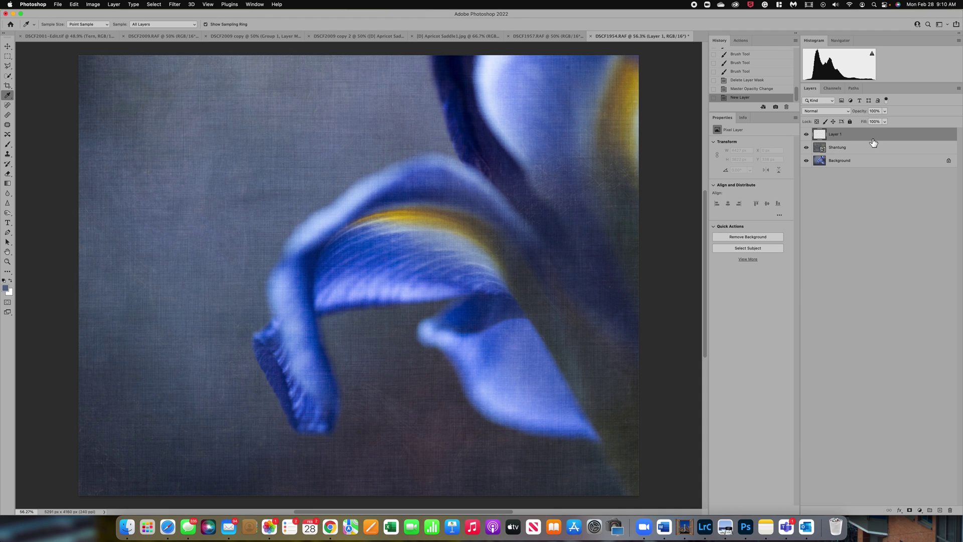
# Clip Layer 1 to the Shantung layer and set the Brush to a lower opacity
pyautogui.press('alt')
pyautogui.keyDown('alt'); pyautogui.click(873, 142); pyautogui.keyUp('alt')
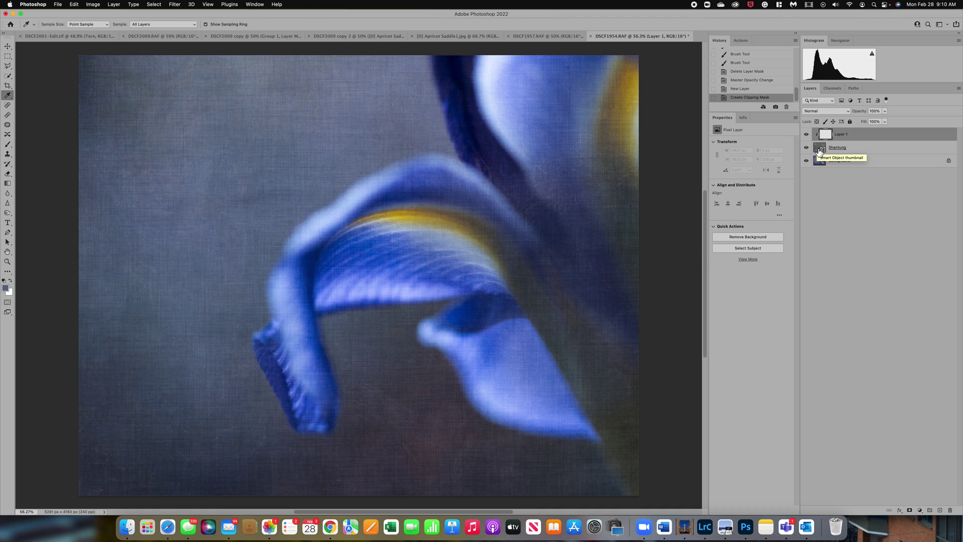
pyautogui.click(8, 146)
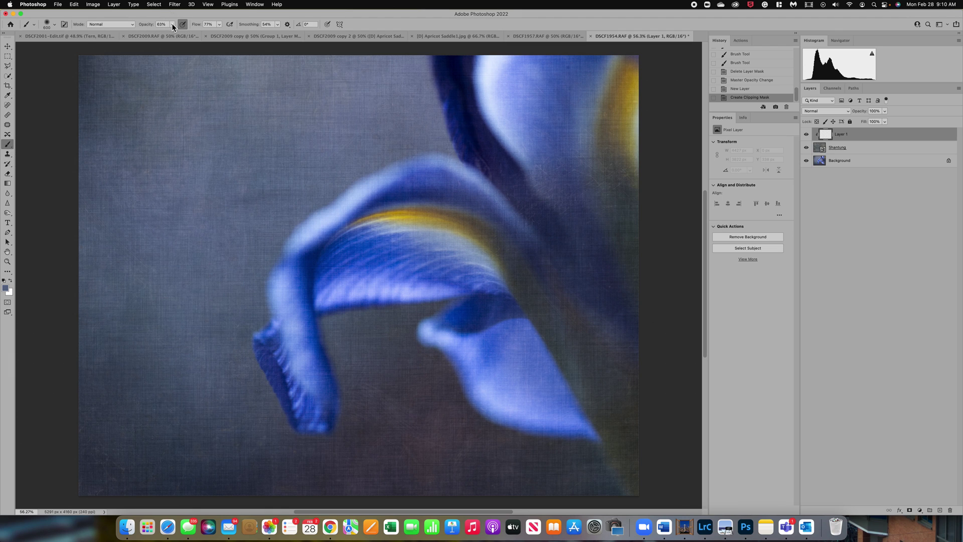
pyautogui.moveTo(169, 31); pyautogui.dragTo(166, 34)
pyautogui.click(386, 255)
# Paint soft sampled-colour strokes on Layer 1 across the upper and lower iris petals
pyautogui.moveTo(449, 194)
pyautogui.mouseDown()
pyautogui.moveTo(475, 177)
pyautogui.moveTo(446, 176)
pyautogui.mouseUp()
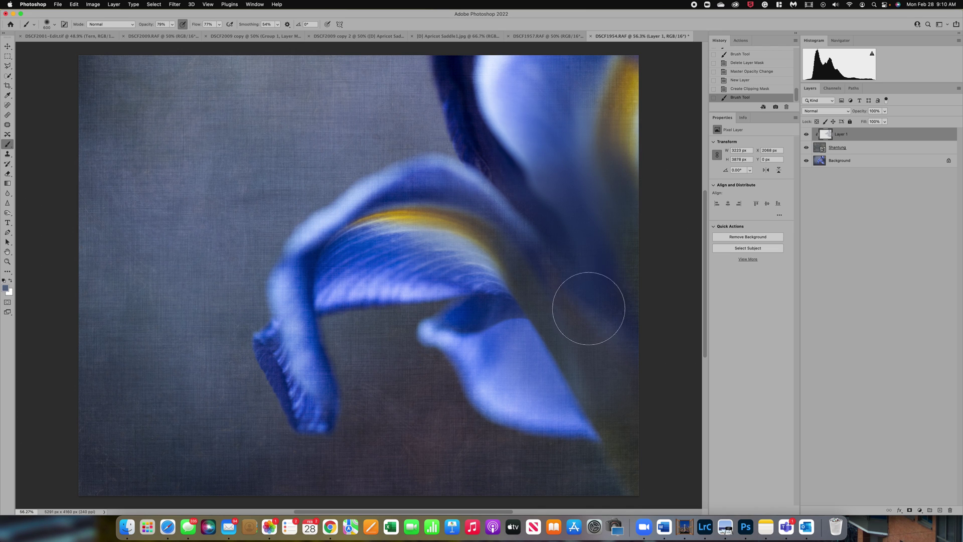
pyautogui.moveTo(493, 223)
pyautogui.mouseDown()
pyautogui.moveTo(416, 263)
pyautogui.moveTo(391, 241)
pyautogui.moveTo(449, 246)
pyautogui.moveTo(347, 256)
pyautogui.mouseUp()
pyautogui.moveTo(498, 204); pyautogui.dragTo(537, 295)
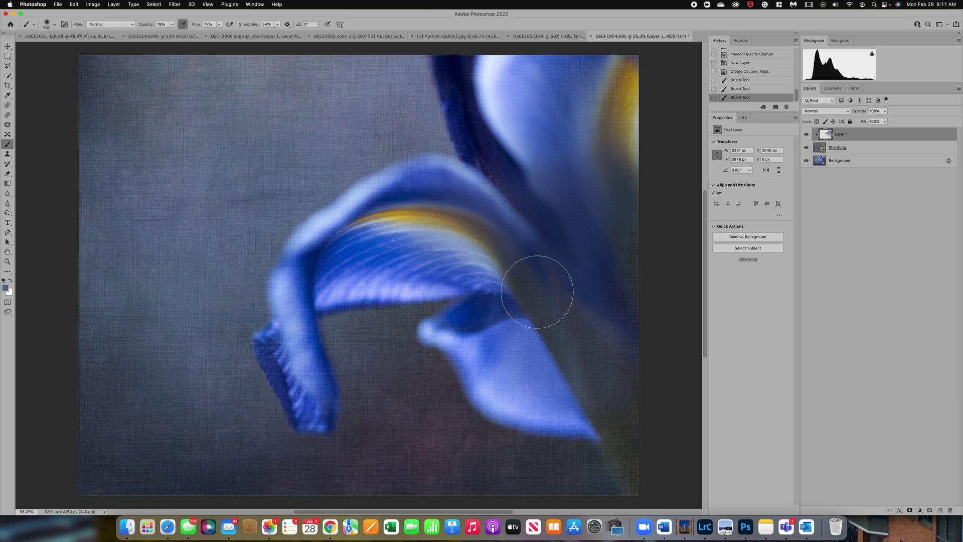
pyautogui.moveTo(539, 363)
pyautogui.mouseDown()
pyautogui.moveTo(485, 365)
pyautogui.moveTo(494, 393)
pyautogui.moveTo(512, 388)
pyautogui.mouseUp()
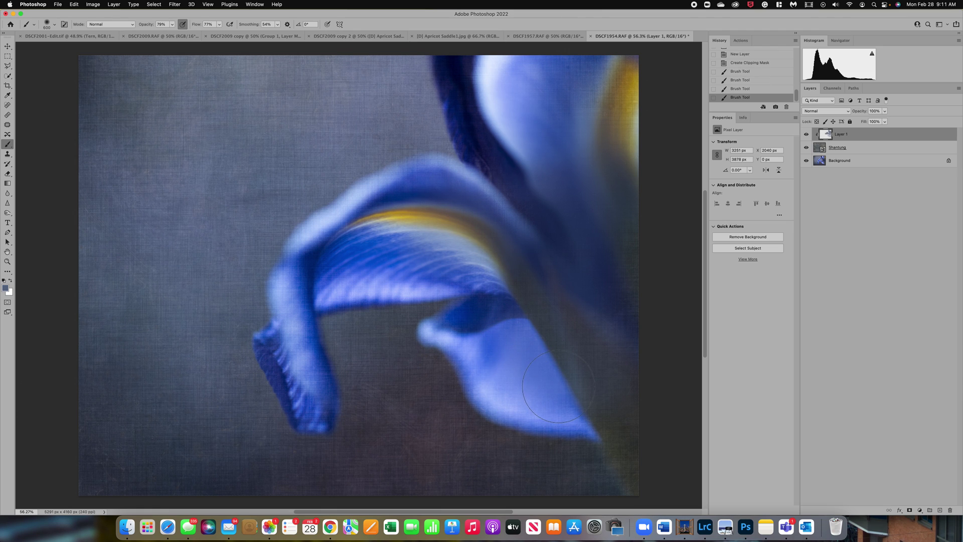
pyautogui.click(172, 25)
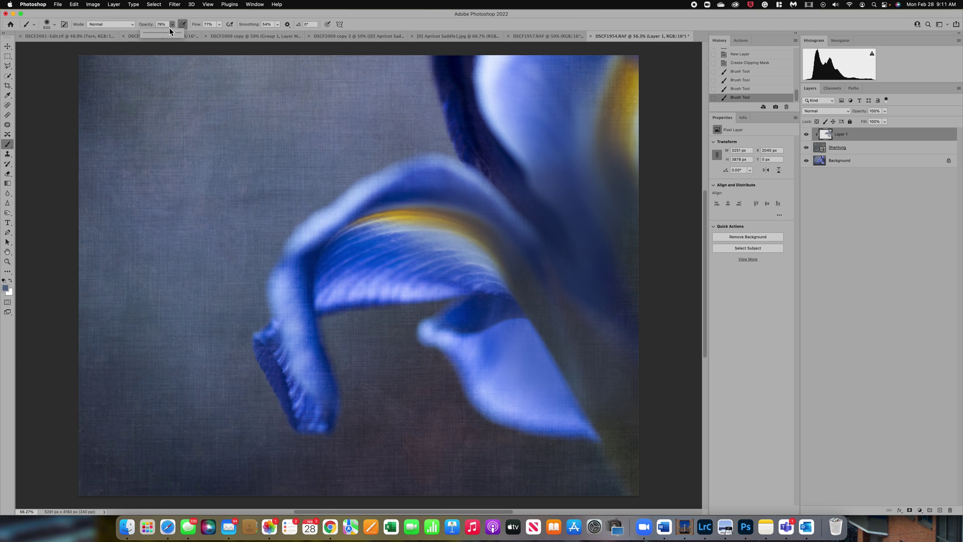
# Paint a lighter 41%-opacity stroke over the upper petal on Layer 1, then select the Shantung layer
pyautogui.click(160, 34)
pyautogui.moveTo(309, 393)
pyautogui.mouseDown()
pyautogui.moveTo(549, 284)
pyautogui.moveTo(613, 395)
pyautogui.moveTo(643, 240)
pyautogui.moveTo(613, 373)
pyautogui.moveTo(639, 274)
pyautogui.moveTo(629, 452)
pyautogui.moveTo(607, 394)
pyautogui.moveTo(548, 342)
pyautogui.moveTo(499, 339)
pyautogui.moveTo(482, 317)
pyautogui.mouseUp()
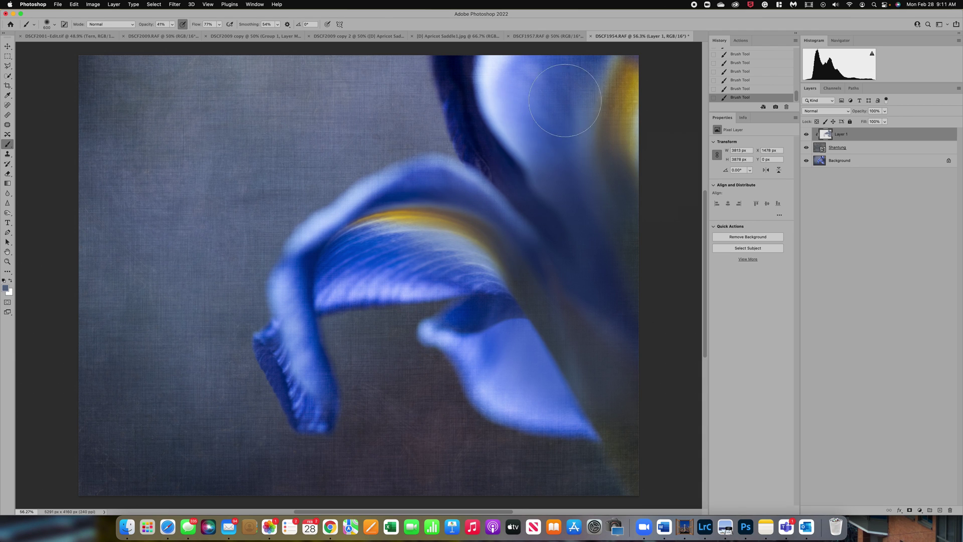
pyautogui.click(819, 149)
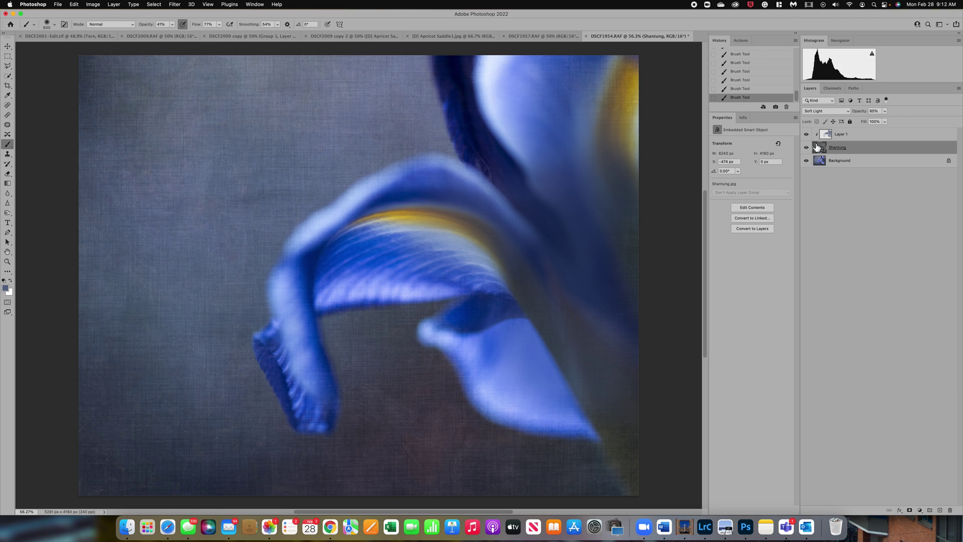
# Apply a Curves smart filter to the Shantung texture, lifting the RGB curve and easing the upper point down
pyautogui.click(93, 4)
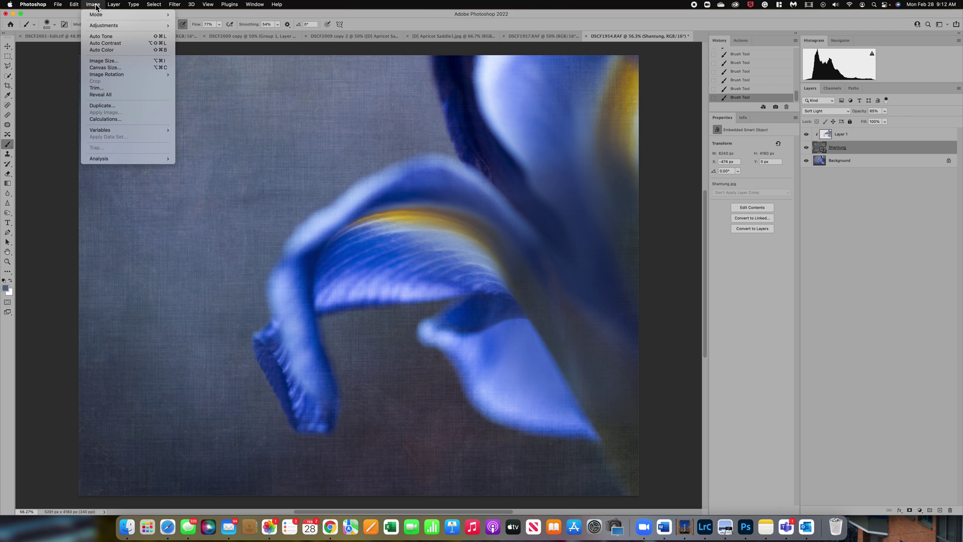
pyautogui.moveTo(110, 28)
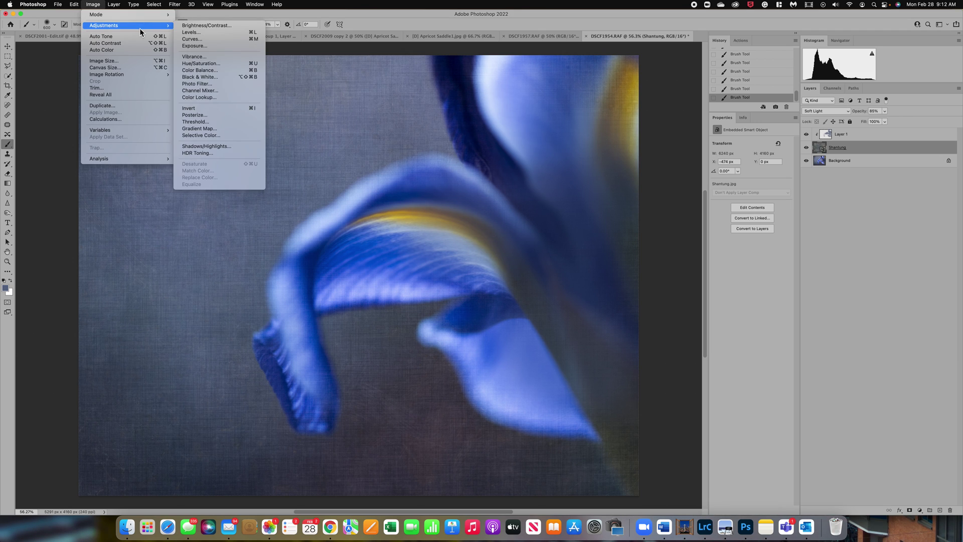
pyautogui.click(200, 39)
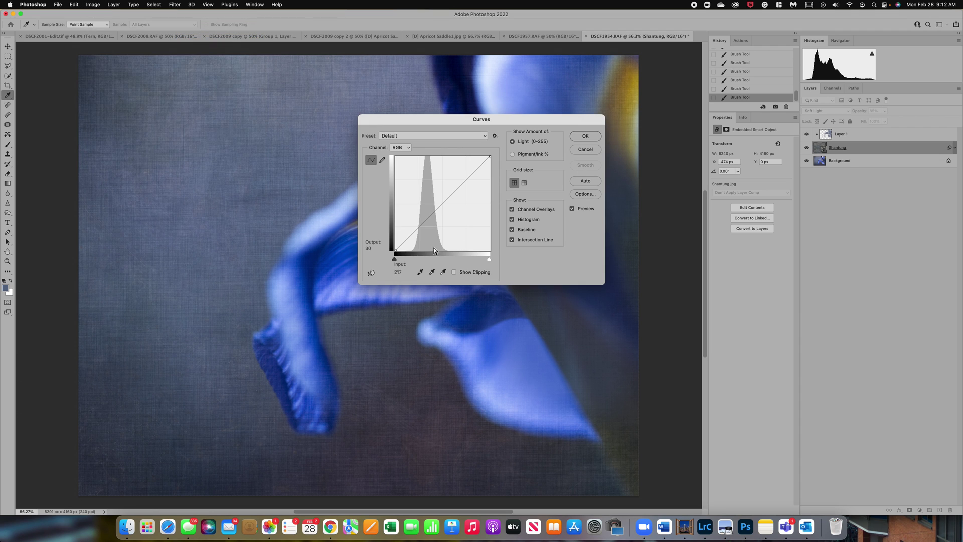
pyautogui.moveTo(469, 177); pyautogui.dragTo(466, 161)
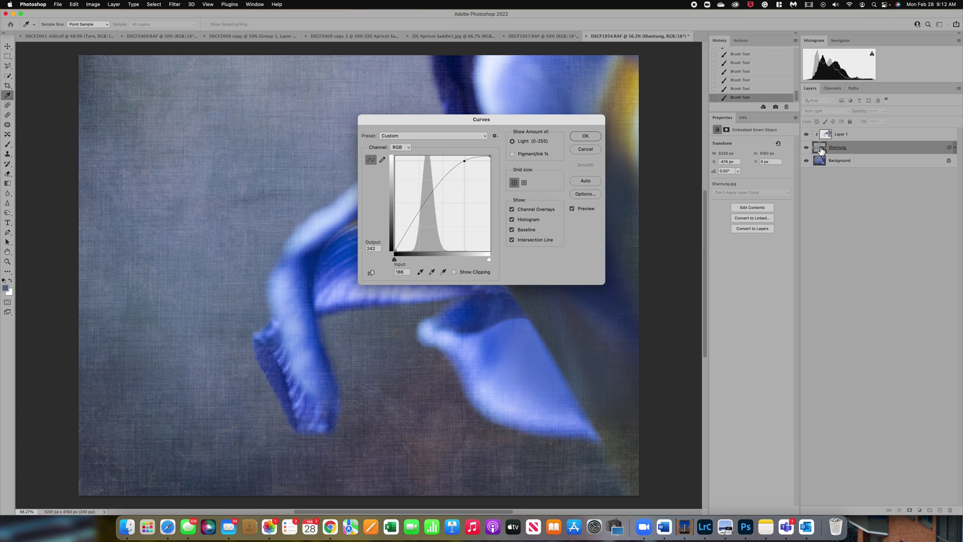
pyautogui.click(465, 162)
pyautogui.moveTo(465, 161); pyautogui.dragTo(471, 167)
pyautogui.click(584, 136)
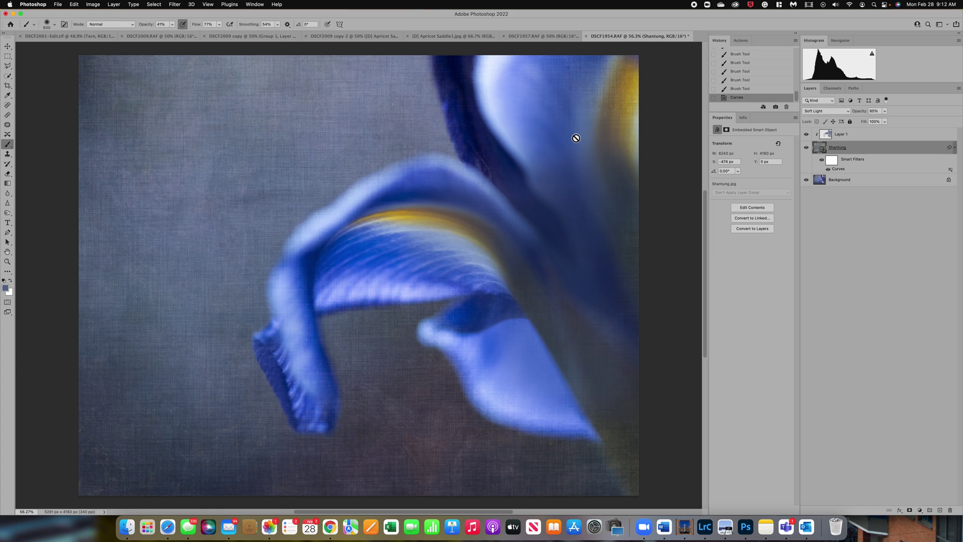
# Apply a Hue/Saturation smart filter to the Shantung texture with Hue +3 and Saturation +35
pyautogui.click(93, 5)
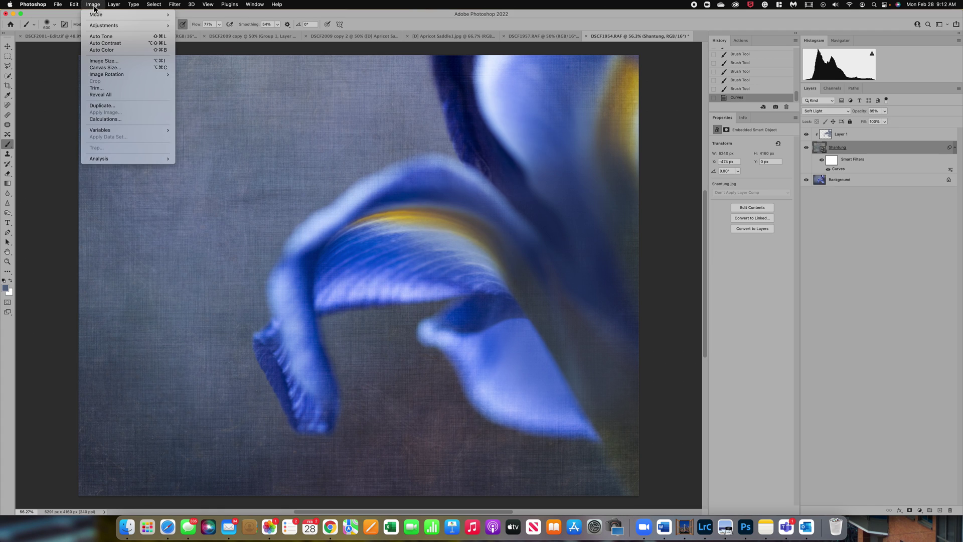
pyautogui.moveTo(104, 26)
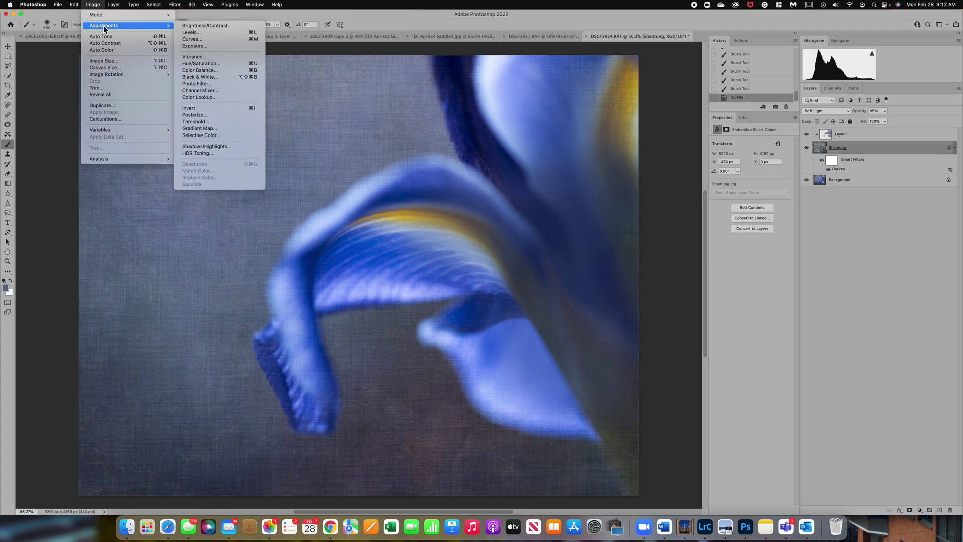
pyautogui.click(199, 64)
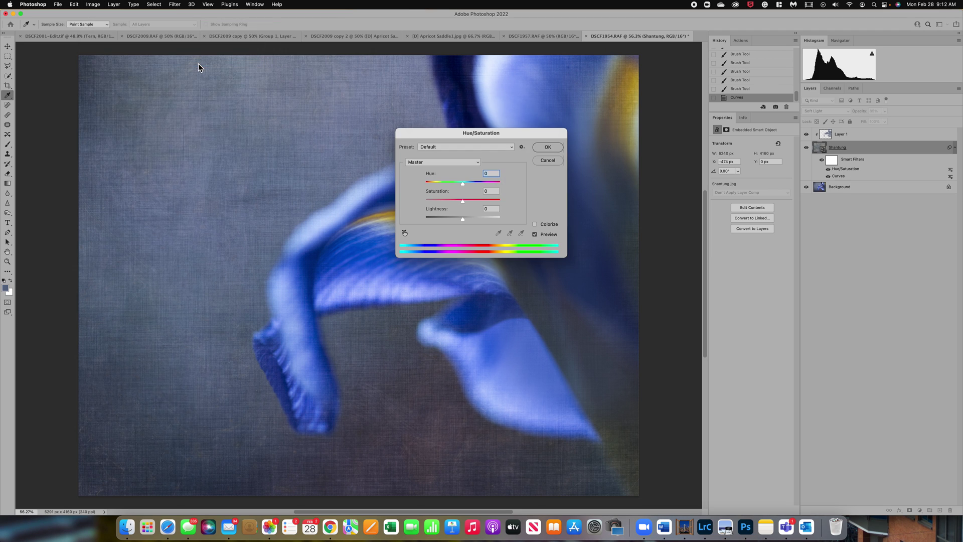
pyautogui.moveTo(462, 185); pyautogui.dragTo(477, 203)
pyautogui.click(543, 149)
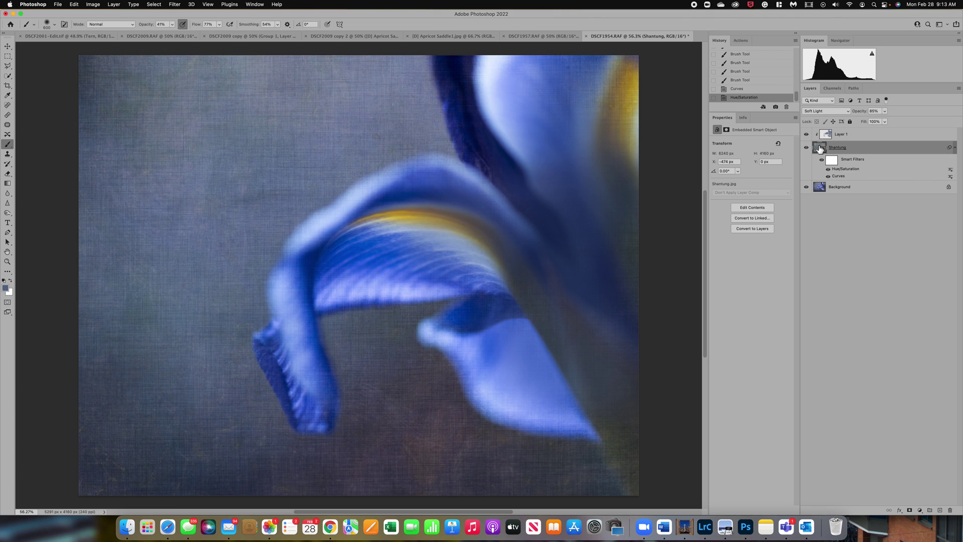
# Apply a Brightness/Contrast smart filter to the Shantung texture with Brightness 20 and Contrast -21
pyautogui.click(97, 7)
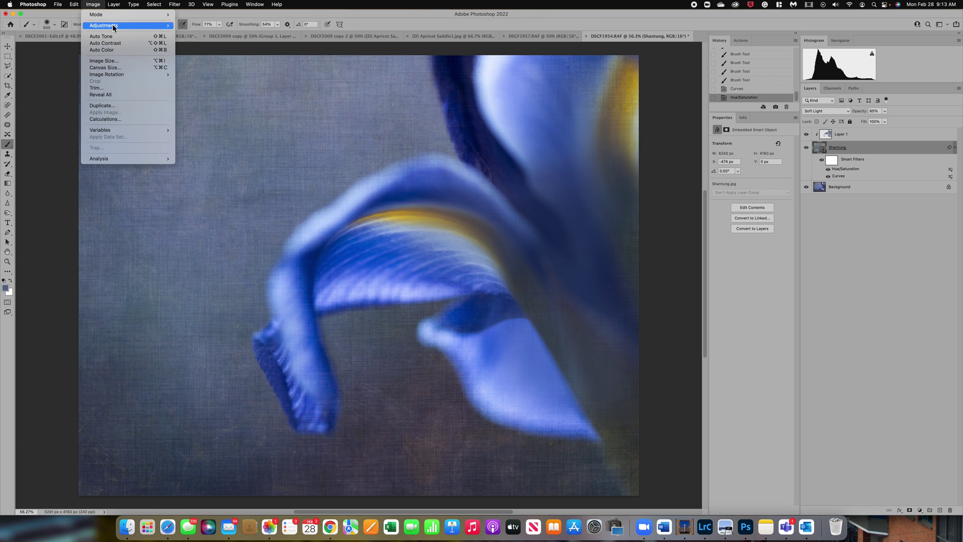
pyautogui.moveTo(114, 28)
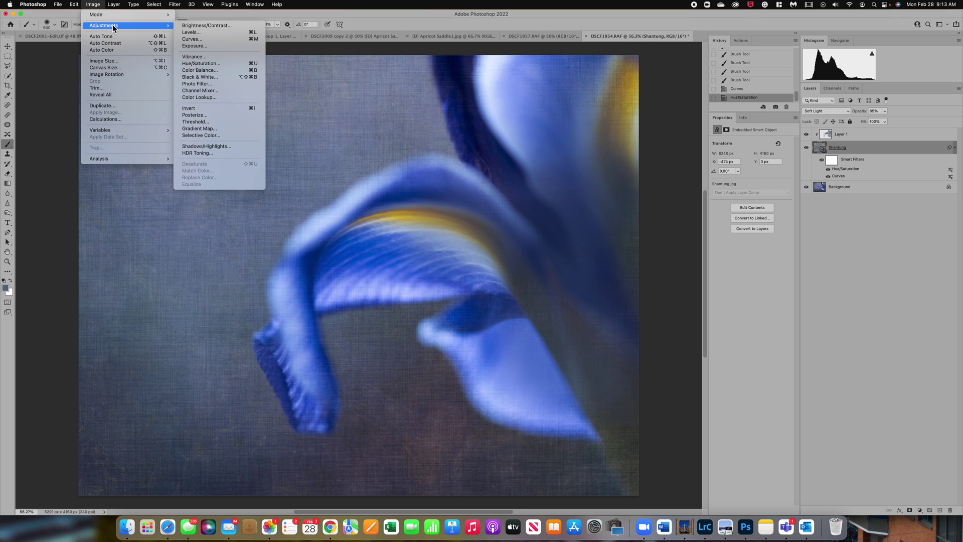
pyautogui.click(187, 27)
pyautogui.moveTo(463, 191); pyautogui.dragTo(477, 174)
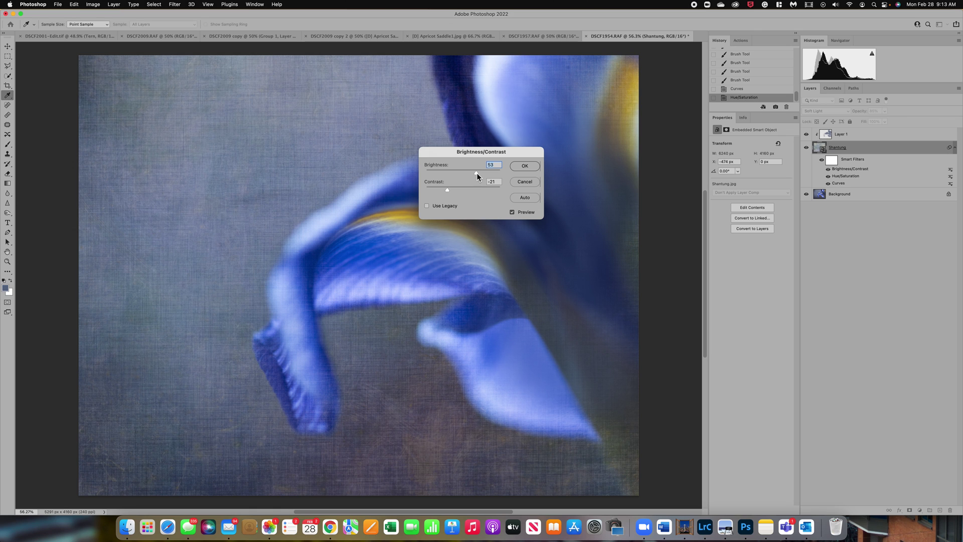
pyautogui.moveTo(476, 172); pyautogui.dragTo(470, 174)
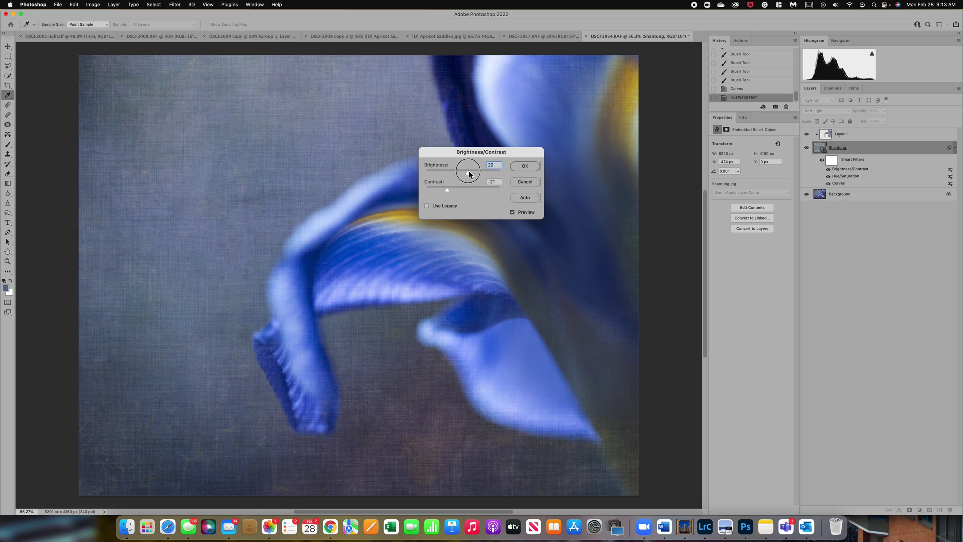
pyautogui.click(524, 166)
pyautogui.press('b')
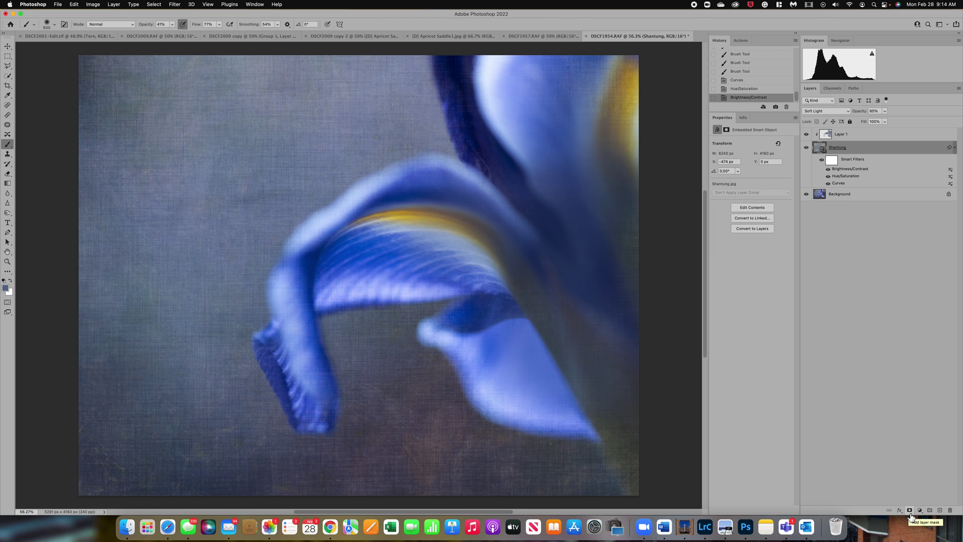
pyautogui.scroll(5, 755, 80)
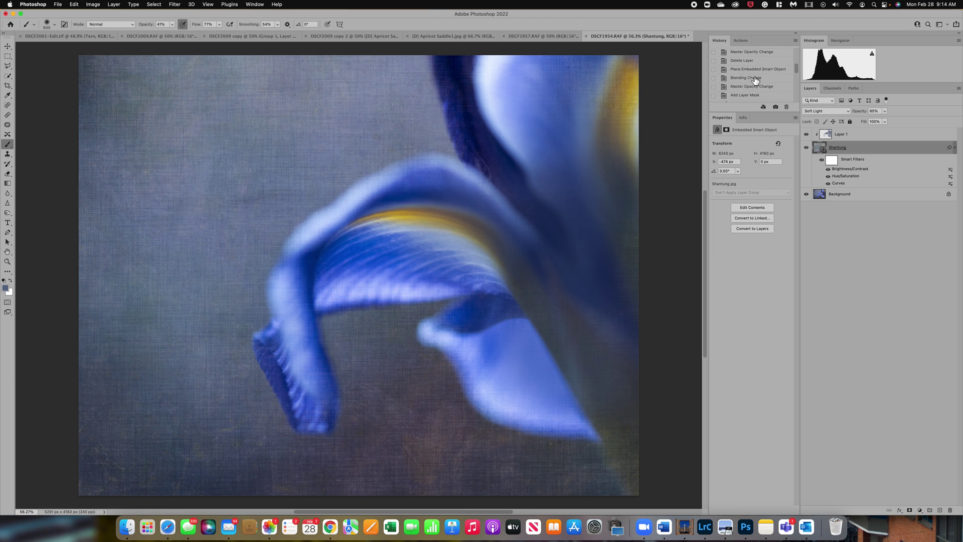